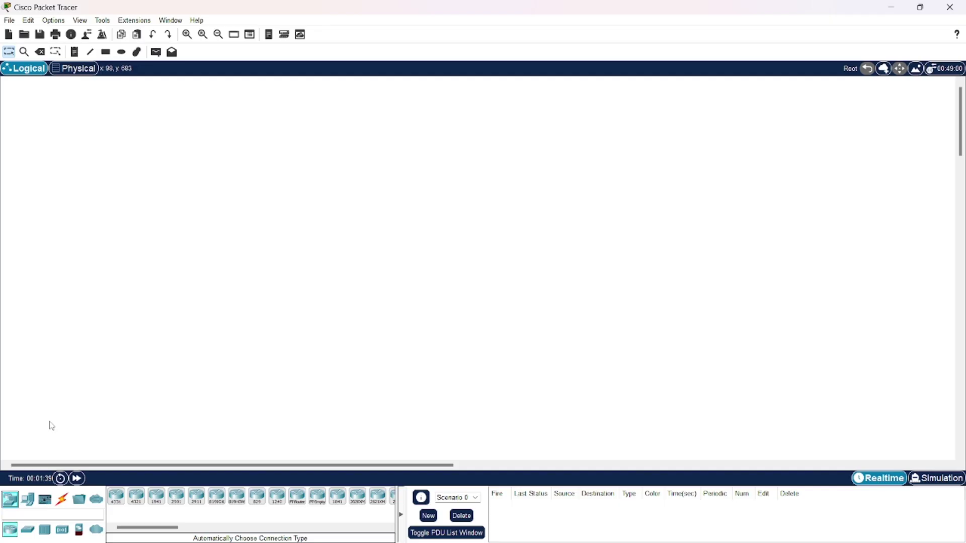
Step: Place two 1841 routers, Router0 and Router1, side by side on the canvas
left_click(333, 498)
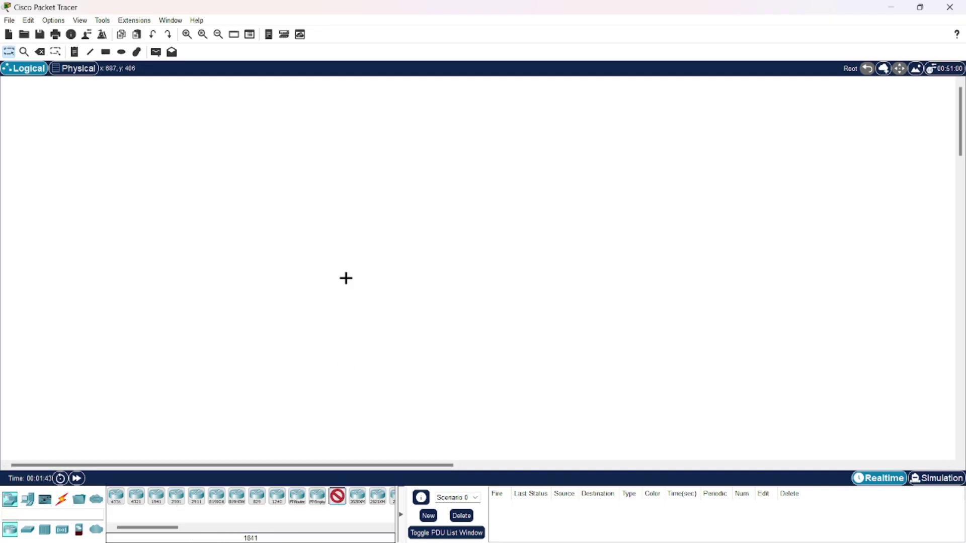
left_click(308, 170)
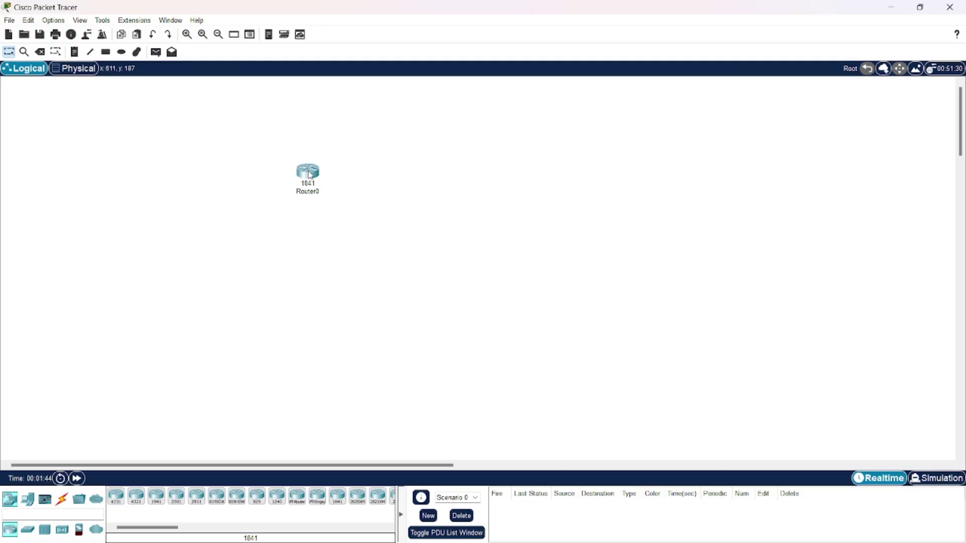
left_click(337, 497)
left_click(531, 189)
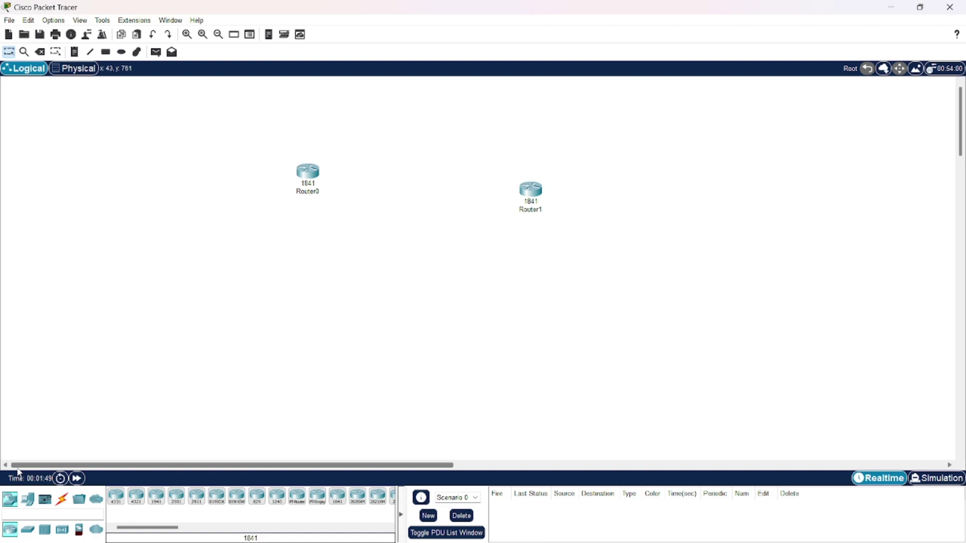
Step: Place two 2960 switches, Switch0 and Switch1, below the routers
left_click(28, 529)
left_click(121, 496)
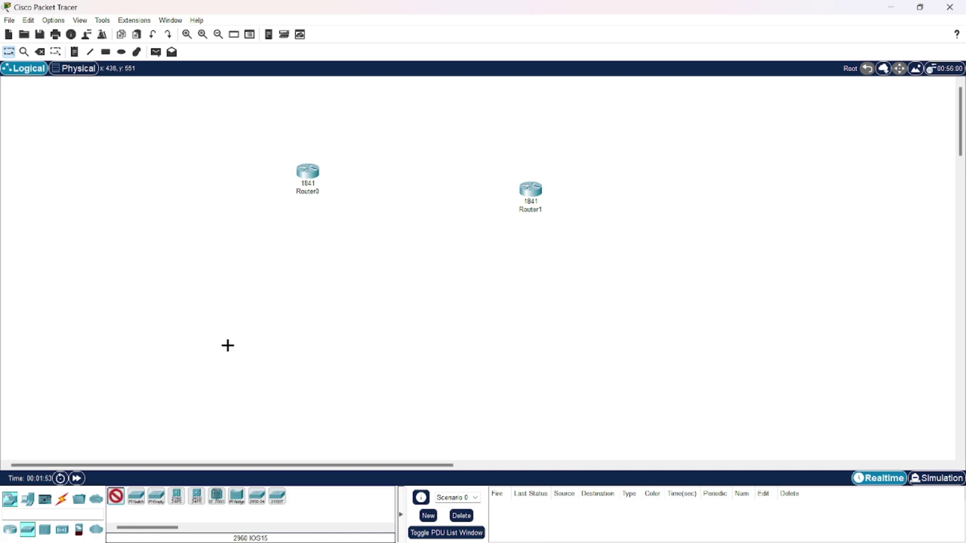
left_click(296, 233)
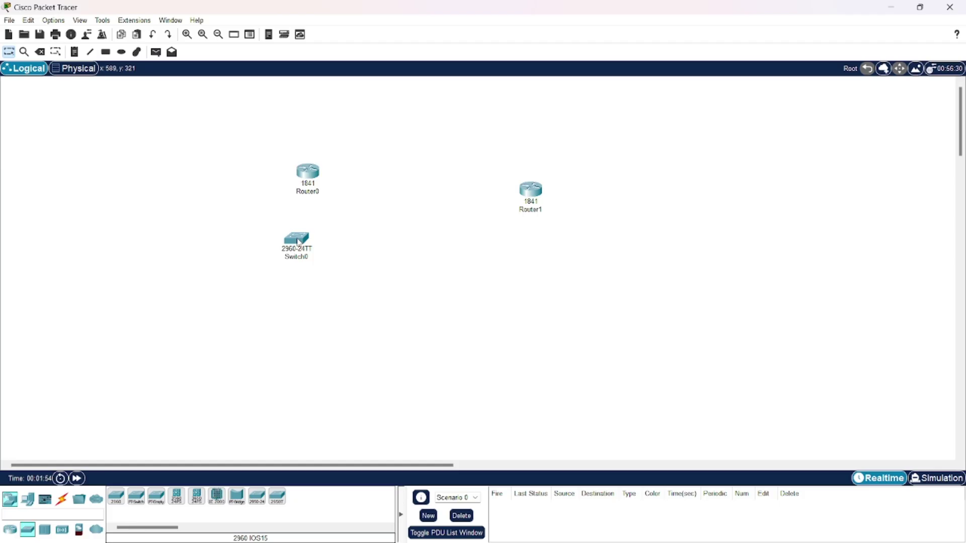
left_click(116, 497)
left_click(540, 274)
Step: Place two generic PCs, PC0 and PC1, below the switches
left_click(27, 500)
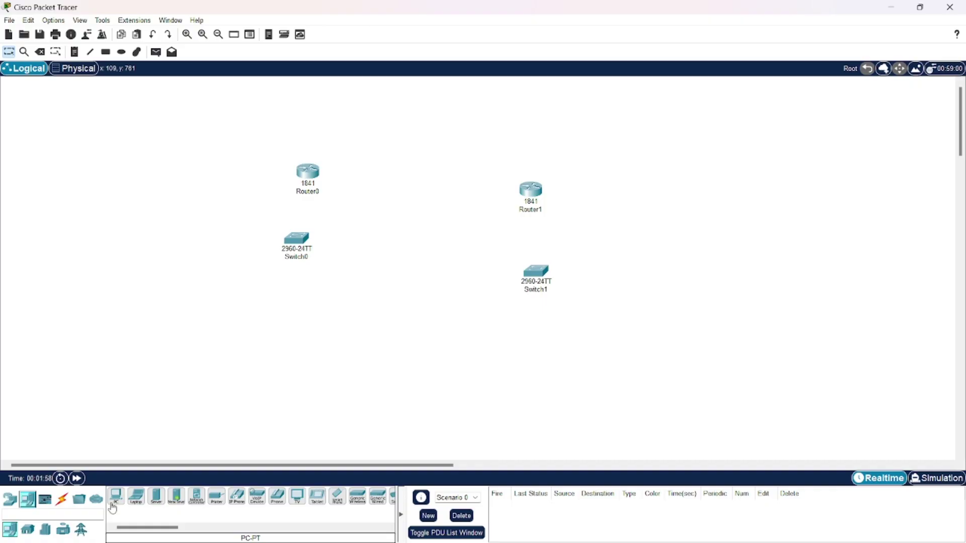
left_click(116, 496)
left_click(287, 375)
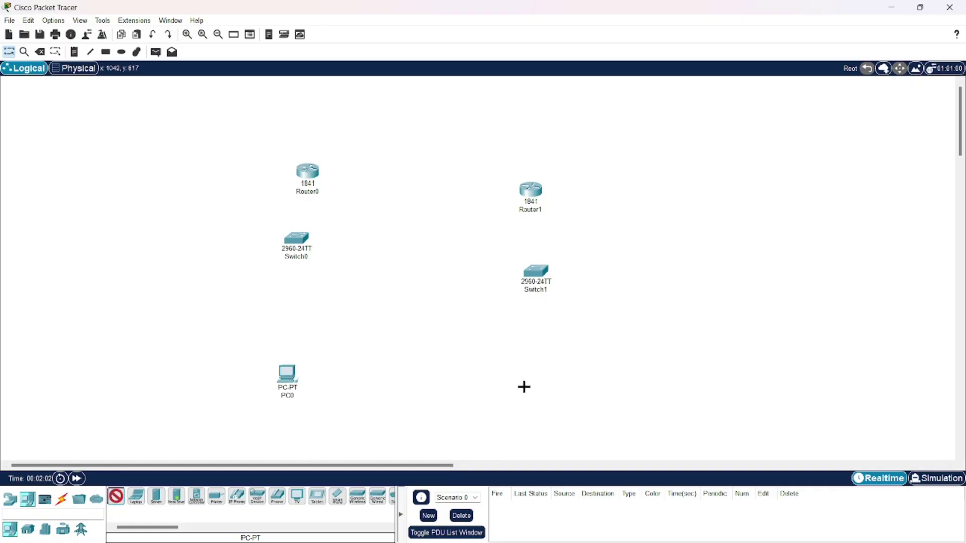
left_click(524, 386)
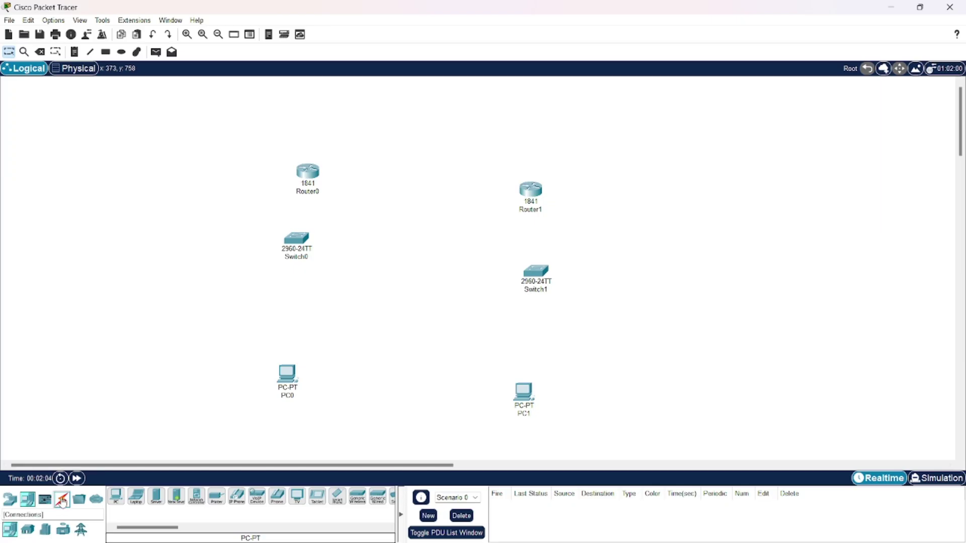
Step: Auto-cable Router0 to Switch0 and Router1 to Switch1, dismissing the connection error
left_click(61, 500)
left_click(116, 497)
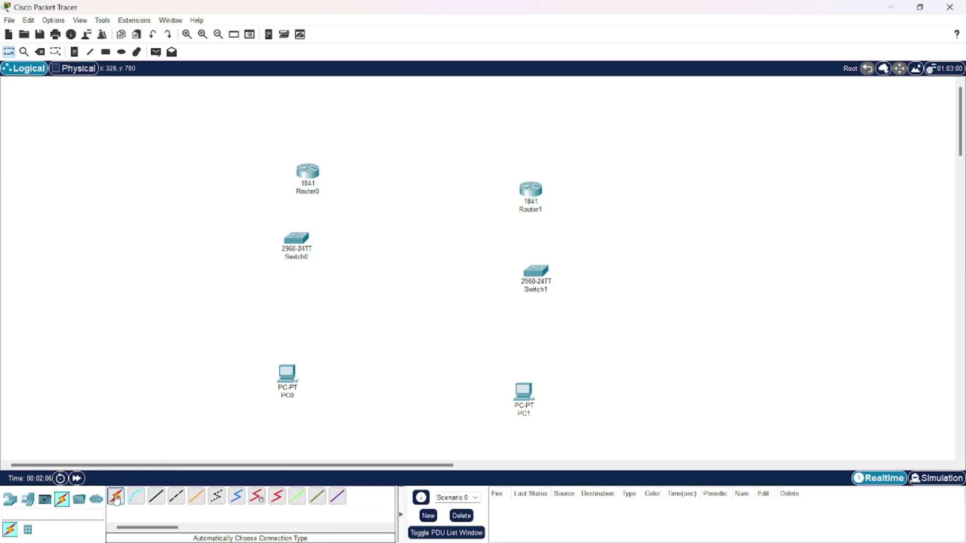
left_click(309, 161)
left_click(299, 238)
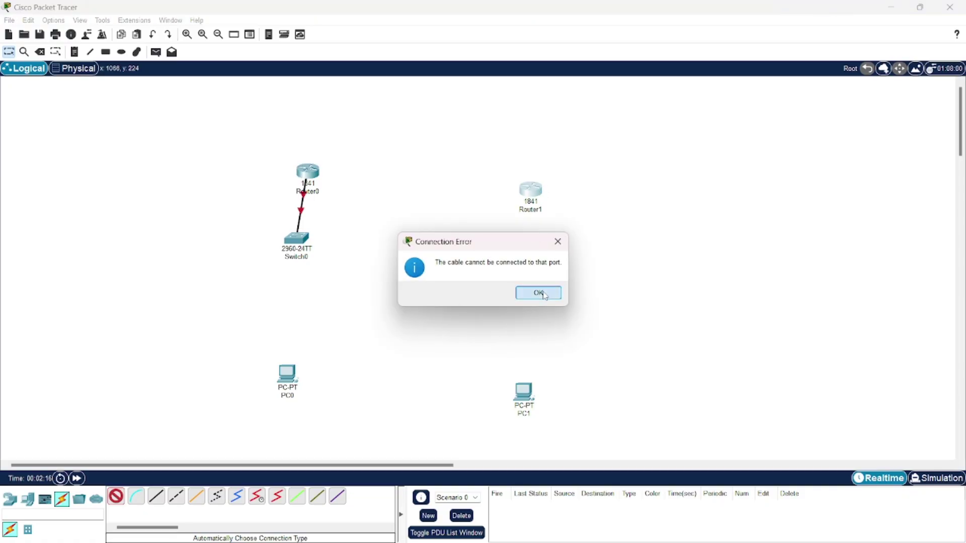
left_click(542, 293)
left_click(531, 189)
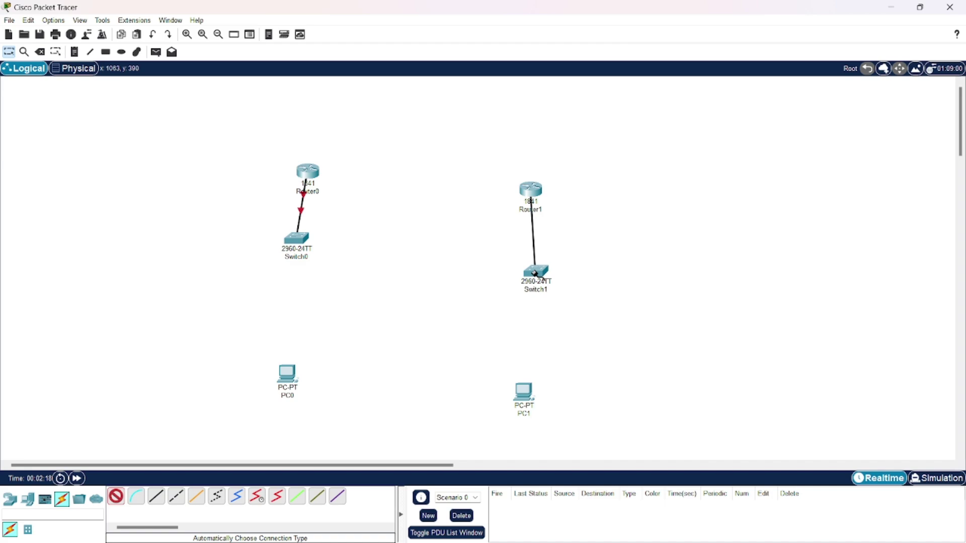
left_click(534, 271)
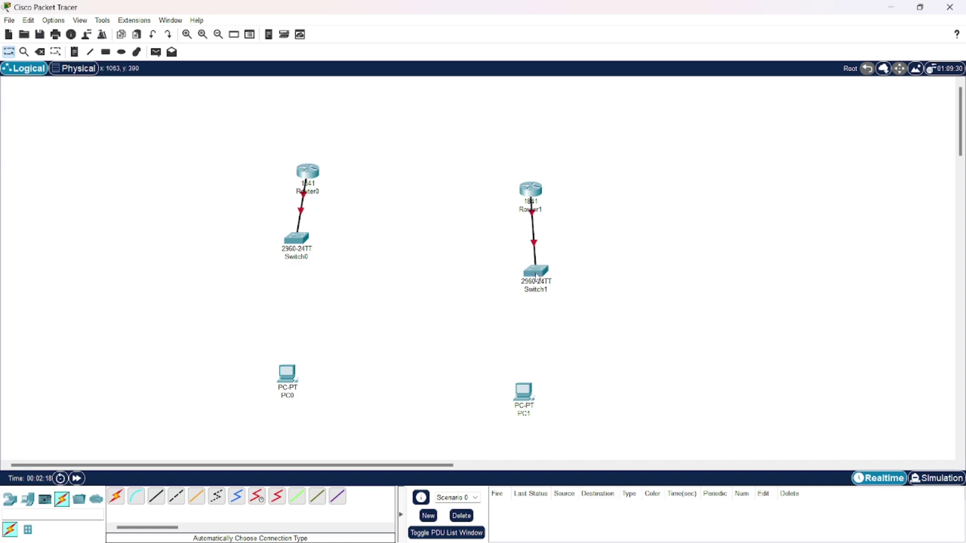
Step: Auto-cable Switch0 to PC0, Switch1 to PC1, and Router0 directly to Router1
left_click(116, 497)
left_click(295, 245)
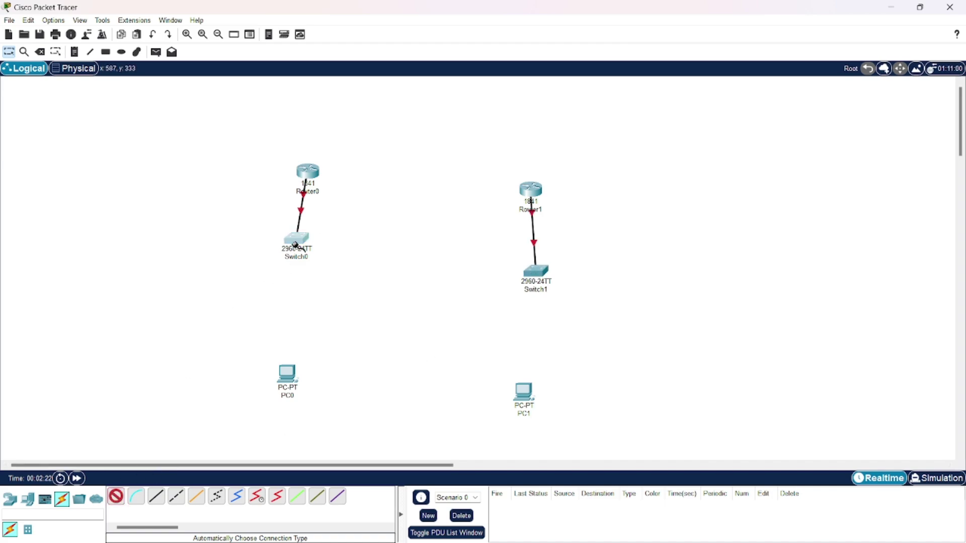
left_click(284, 376)
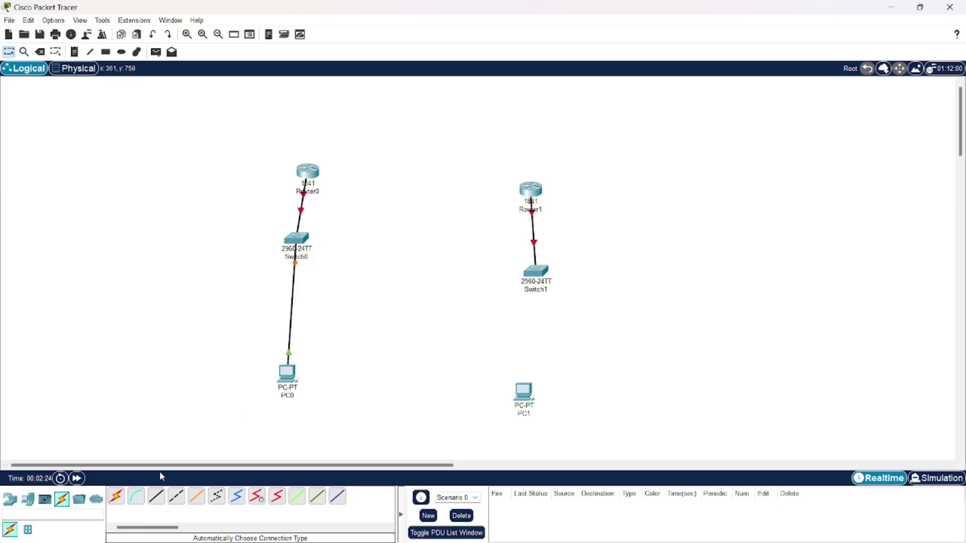
left_click(115, 497)
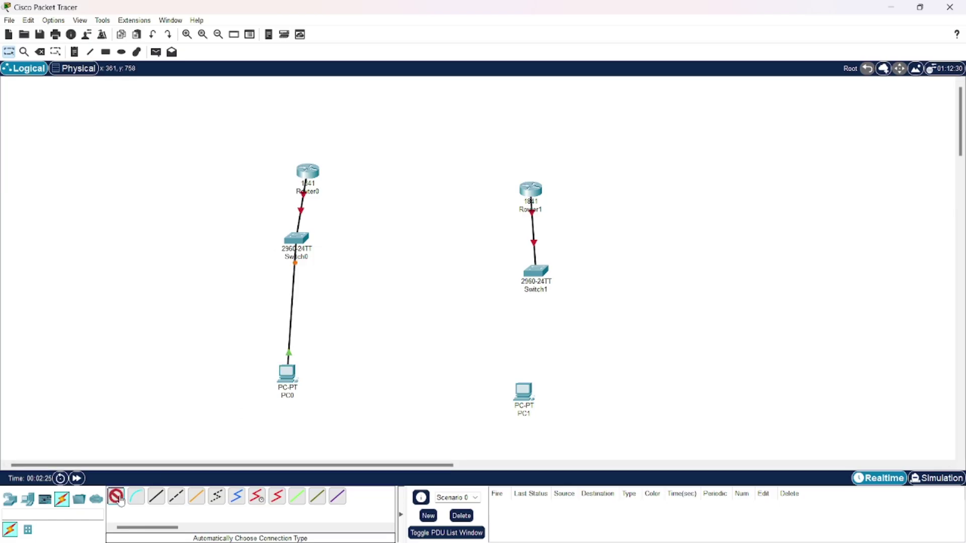
left_click(537, 272)
left_click(521, 388)
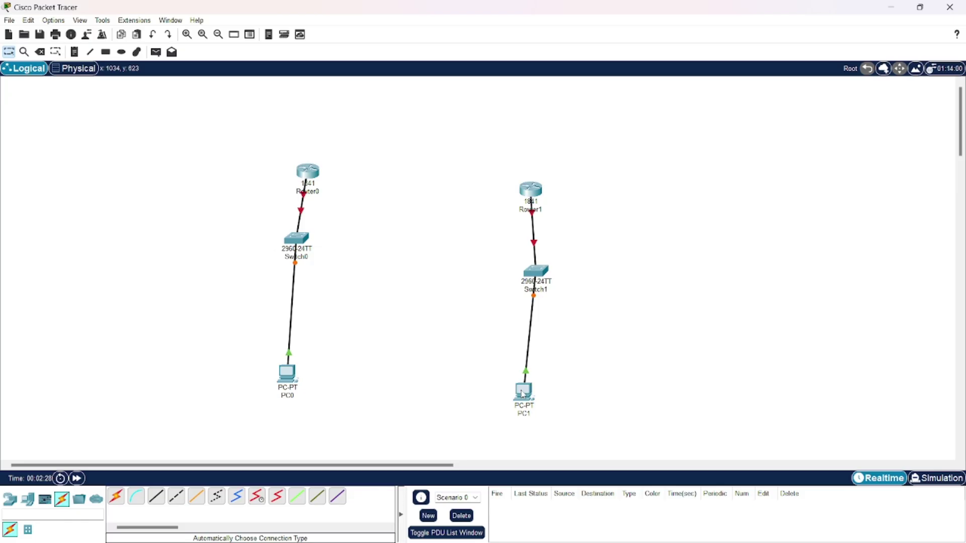
left_click(119, 502)
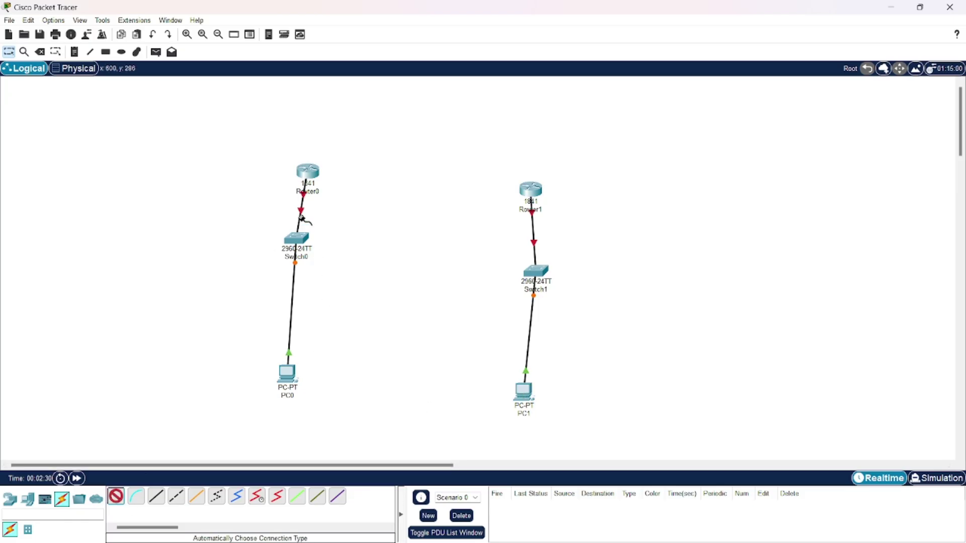
left_click(309, 172)
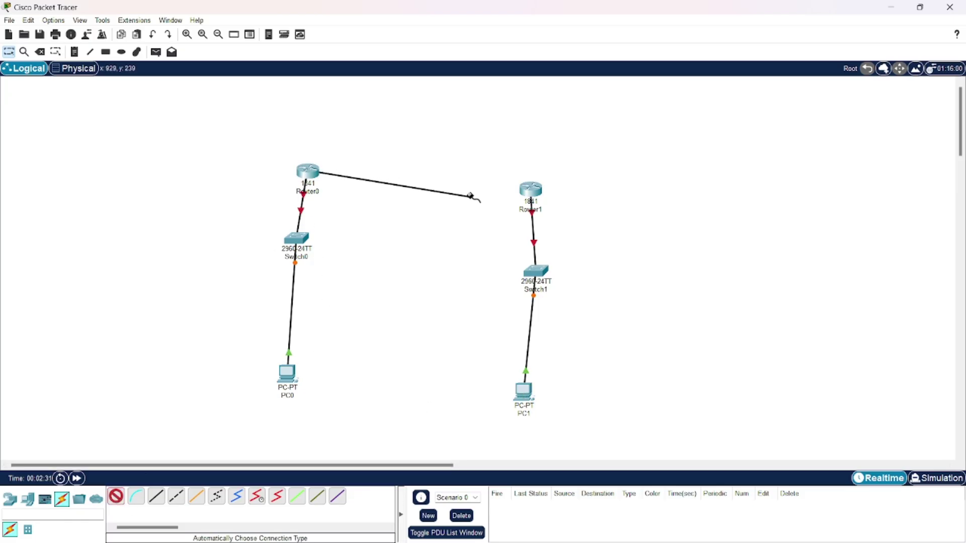
left_click(530, 189)
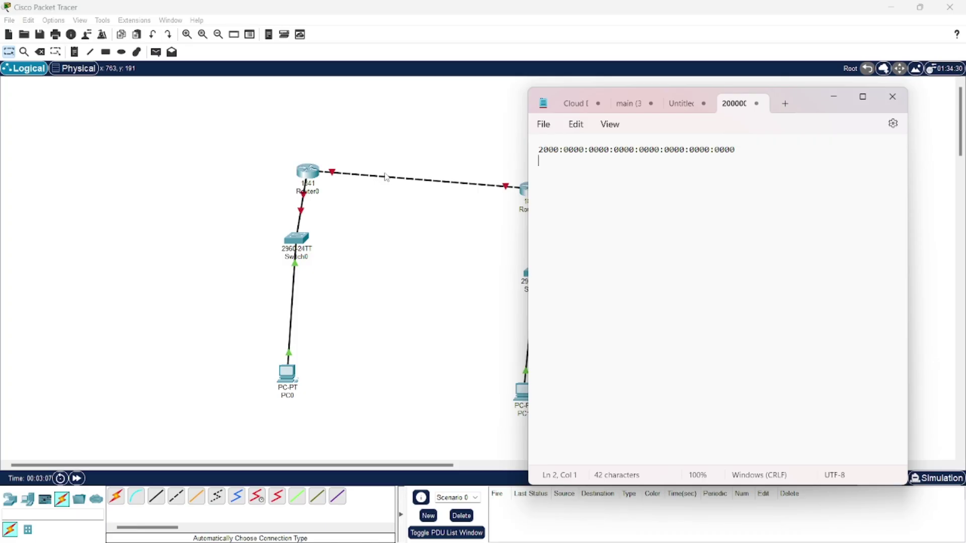
Step: Add the compressed form 2000:: beneath the full zero address
left_click(744, 151)
left_click_drag(743, 151, 532, 155)
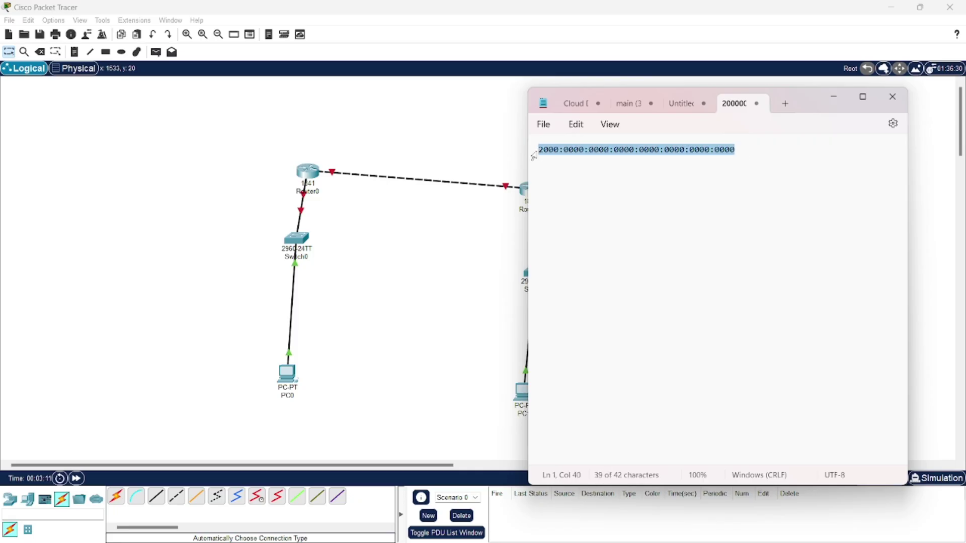
left_click(751, 153)
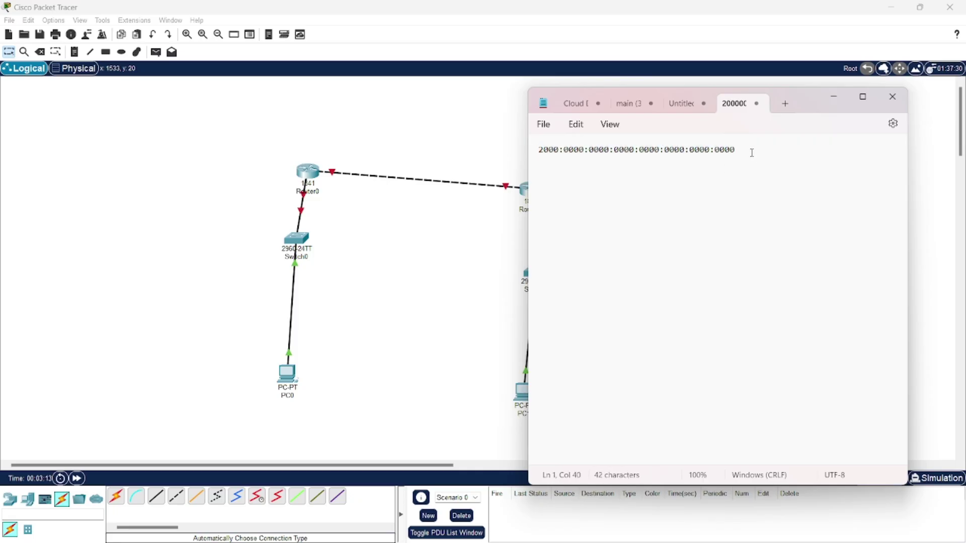
key("Return")
type("2000::")
key("Return")
key("Return")
Step: Paste a copy of the full address ending in 0001, followed by its short form 2000::1
left_click_drag(738, 150, 505, 149)
key("ctrl+c")
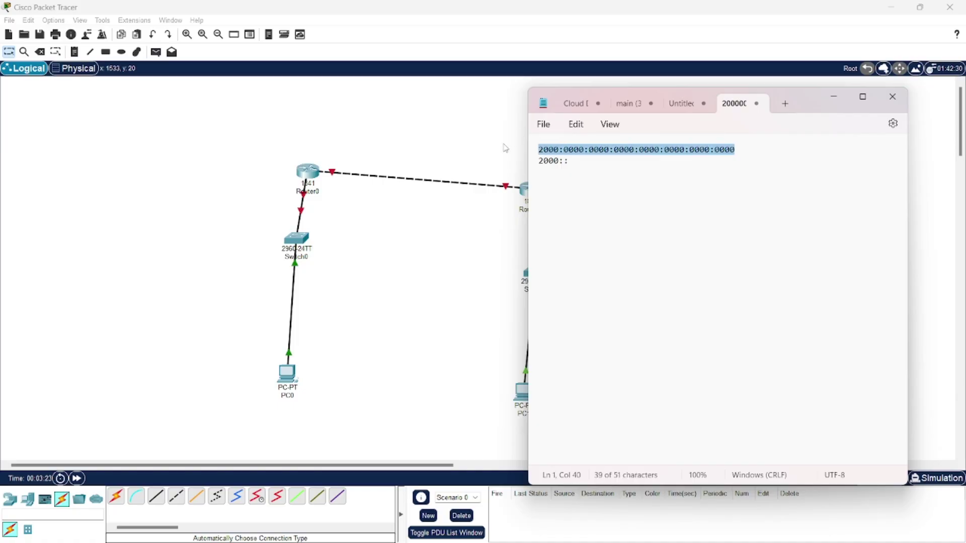
key("Down")
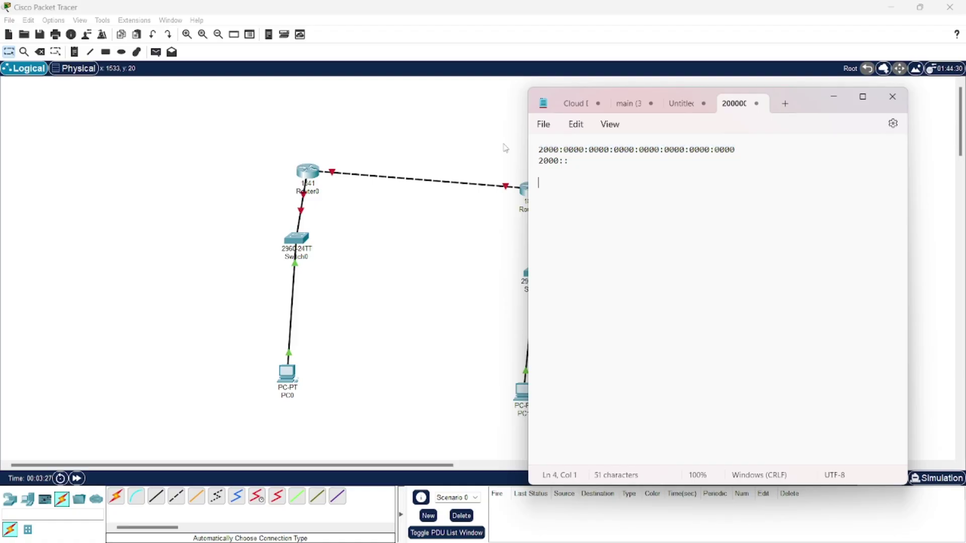
key("ctrl+v")
key("BackSpace")
type("1")
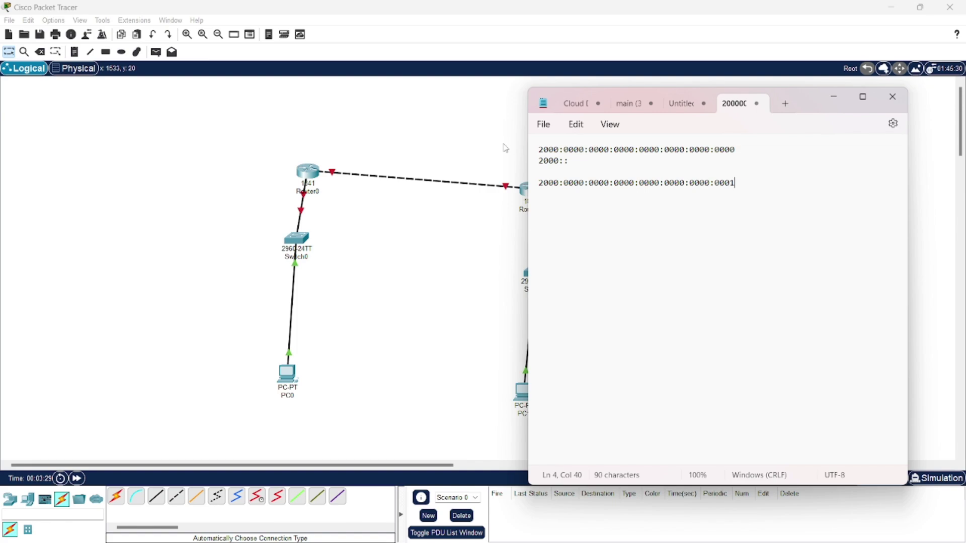
key("Return")
type("2000::1")
key("Return")
key("Return")
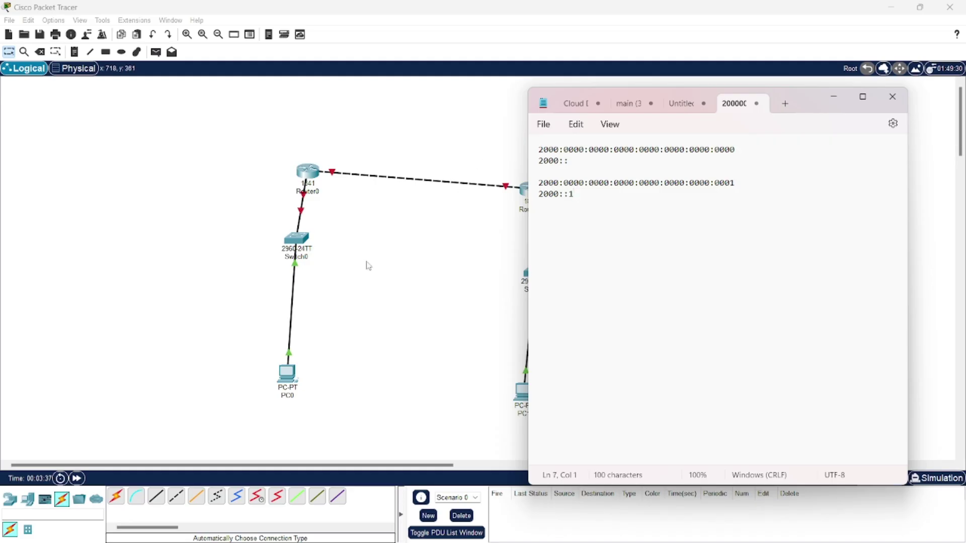
Step: Type 'network1--2000::/64' in the notes and begin a 'network2' line below it
left_click(380, 266)
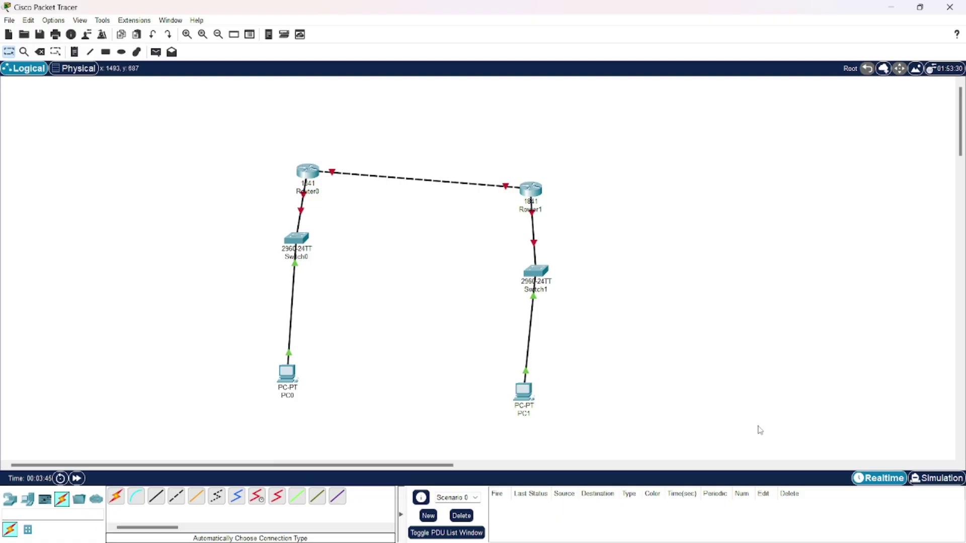
key("alt+Tab")
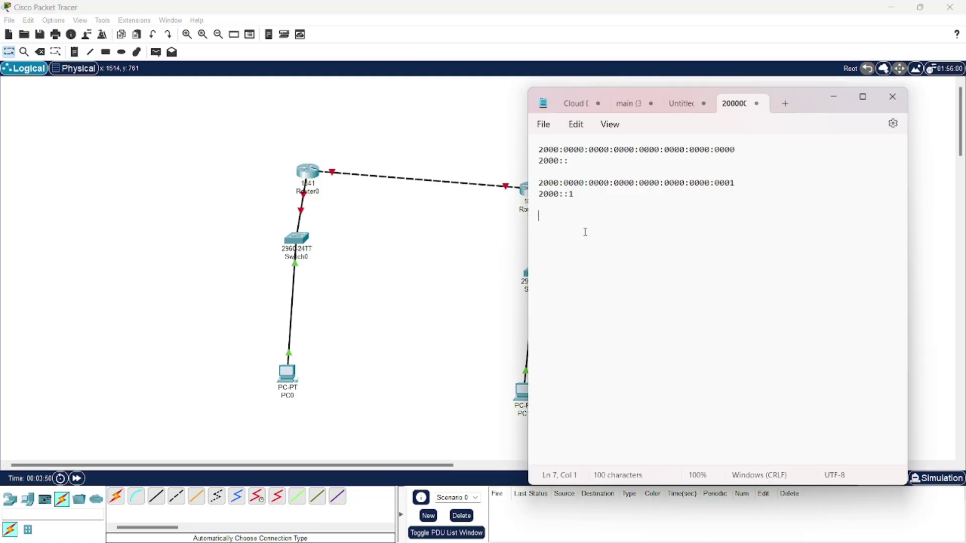
type("network1--200")
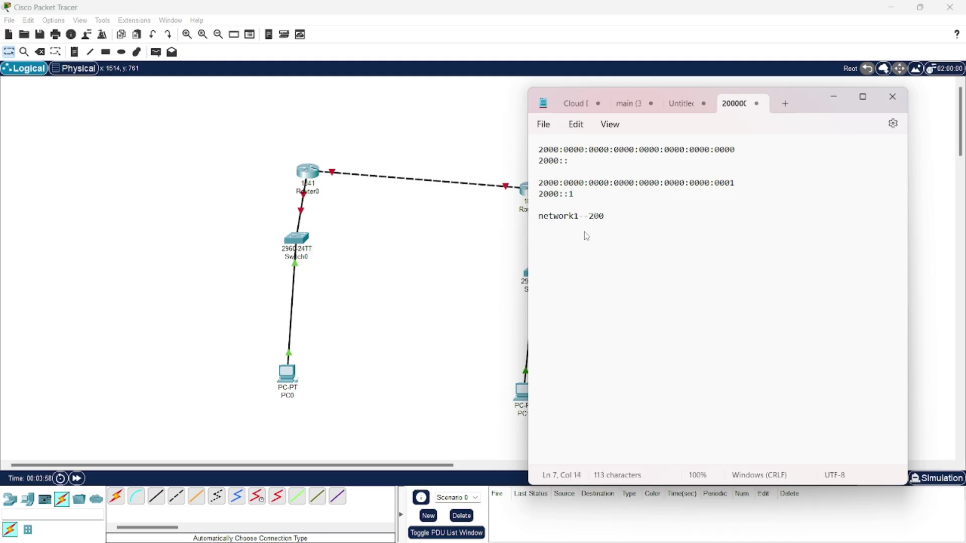
type("0::/64")
left_click_drag(624, 215, 642, 223)
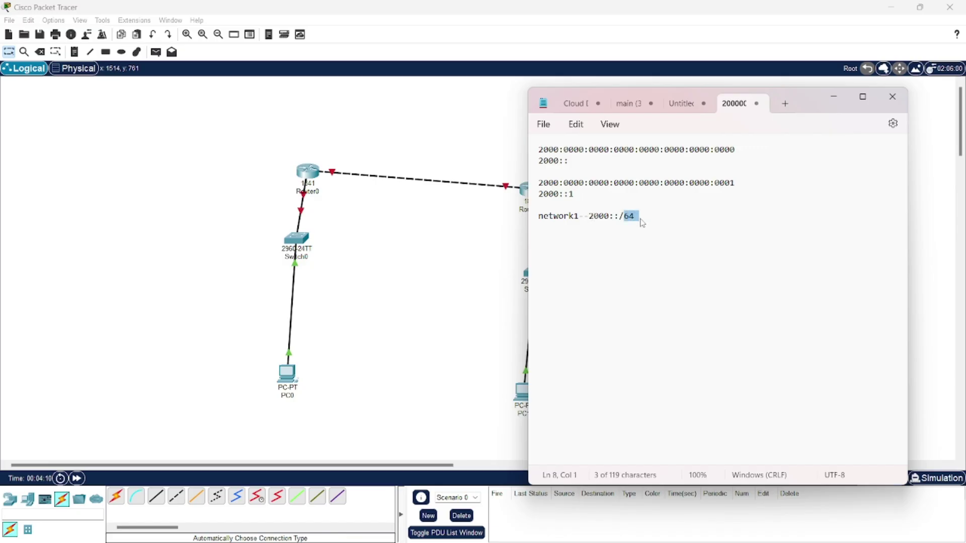
left_click(642, 223)
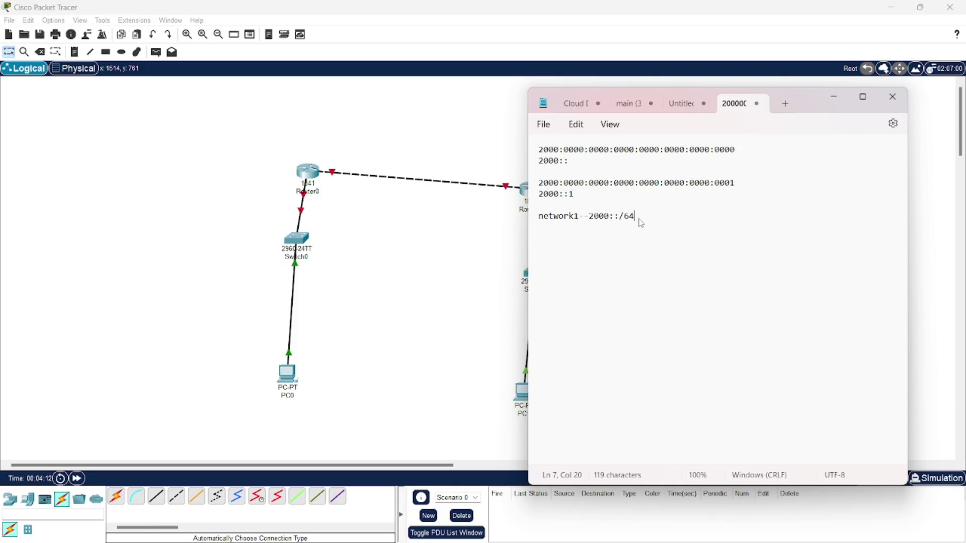
key("Return")
type("network2")
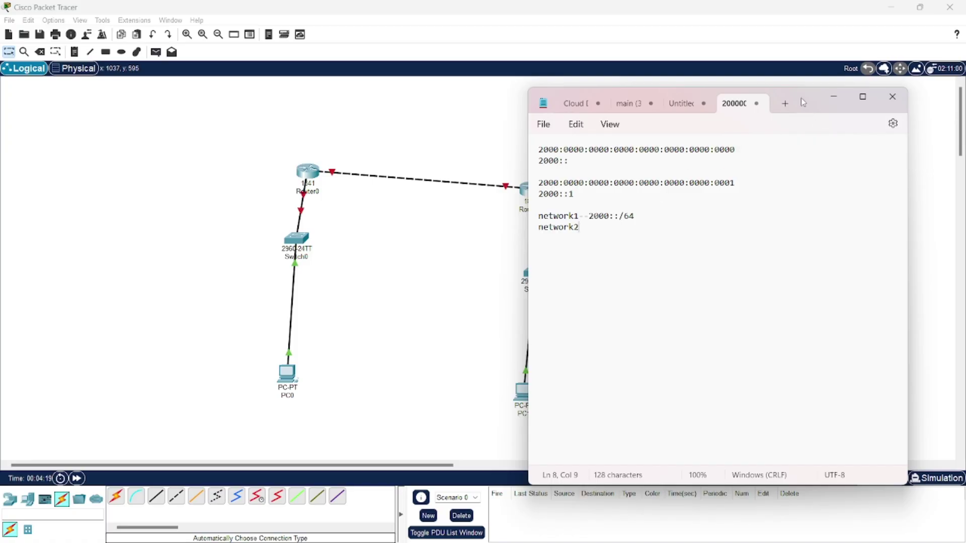
Step: Complete the network2 line as '--3000::/64', correcting the missing slash
left_click_drag(805, 104, 838, 103)
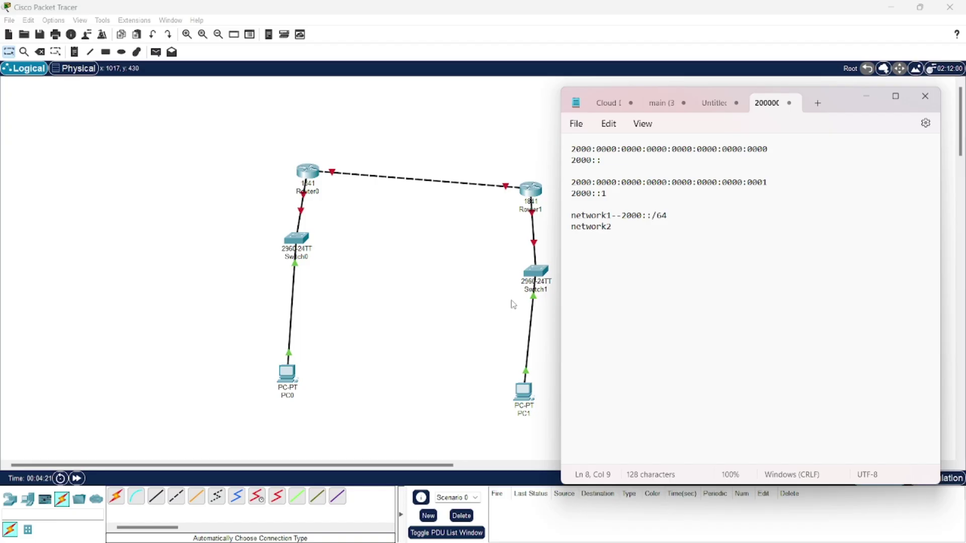
type("--3000::")
type("64")
key("BackSpace")
key("BackSpace")
type("/64")
Step: Add a new line 'network3--2002::/64' below network2
mouse_move(679, 232)
left_mouse_down()
mouse_move(610, 216)
mouse_move(672, 228)
left_mouse_up()
left_click(672, 226)
key("Return")
type("netw")
key("BackSpace")
type("wor")
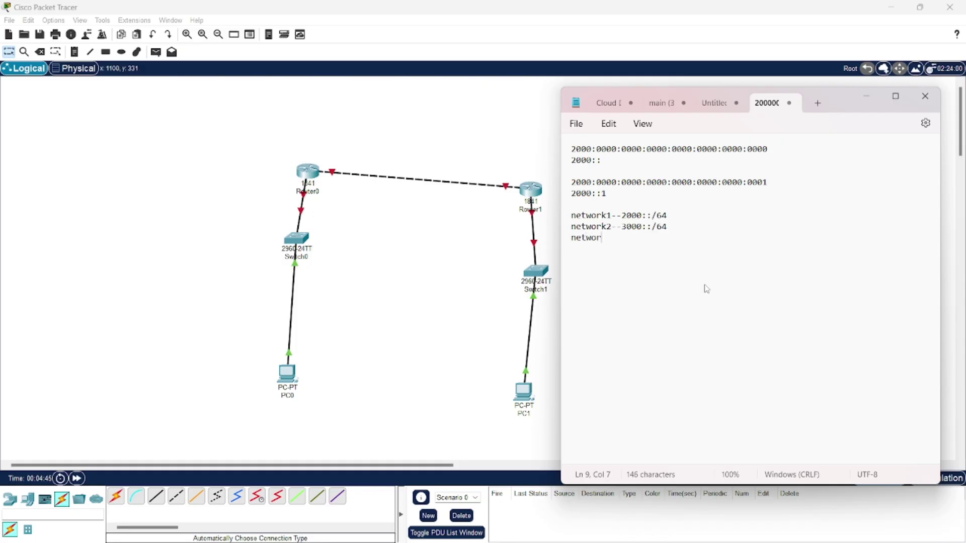
type("k3--2002::/")
type("64")
Step: In PC0's IP Configuration, enter IPv6 2000::2, prefix 64 and gateway 2000::1
left_click(866, 96)
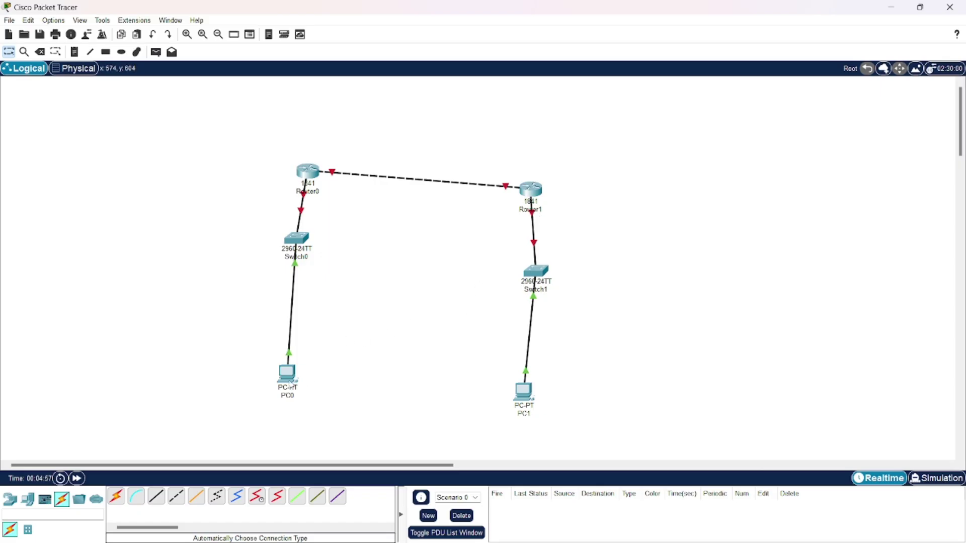
left_click(285, 377)
left_click(430, 130)
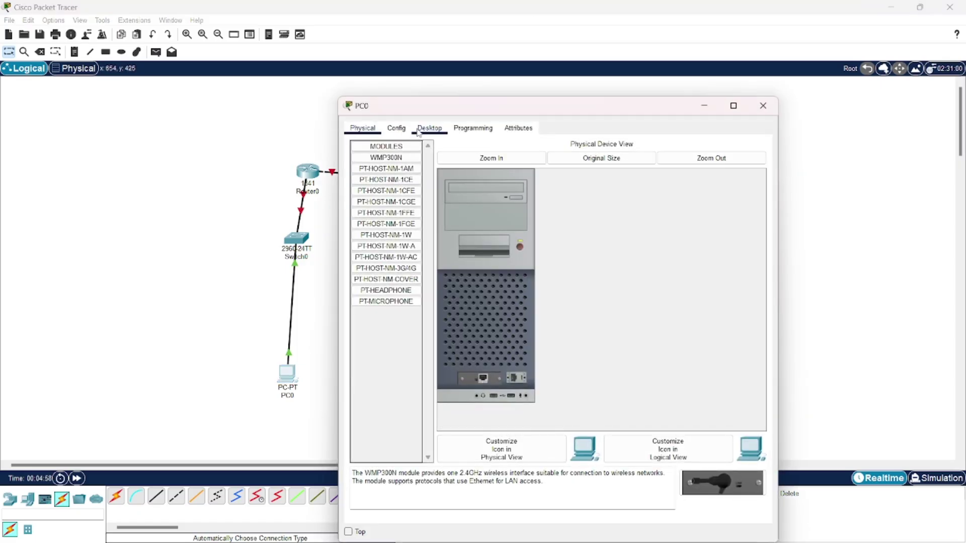
left_click(388, 172)
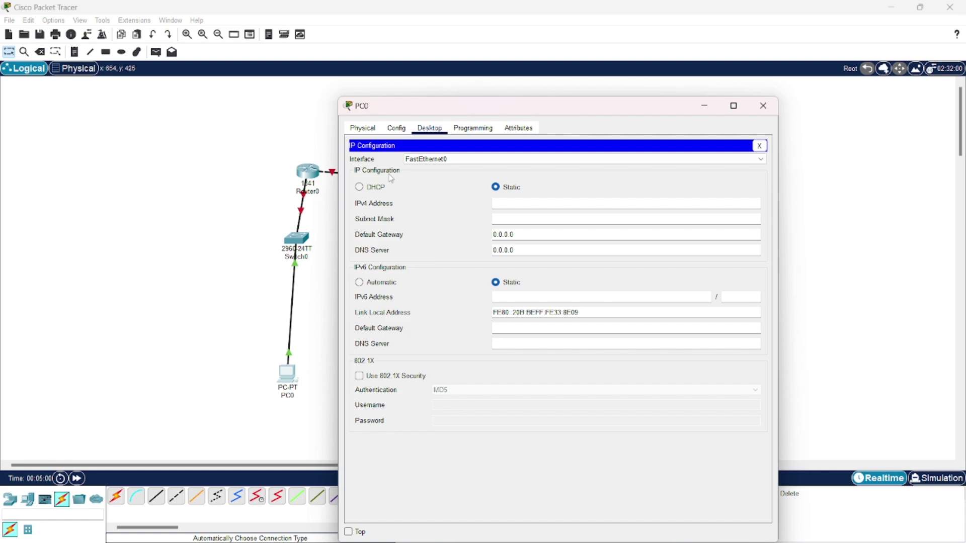
left_click(522, 301)
type("2000::2")
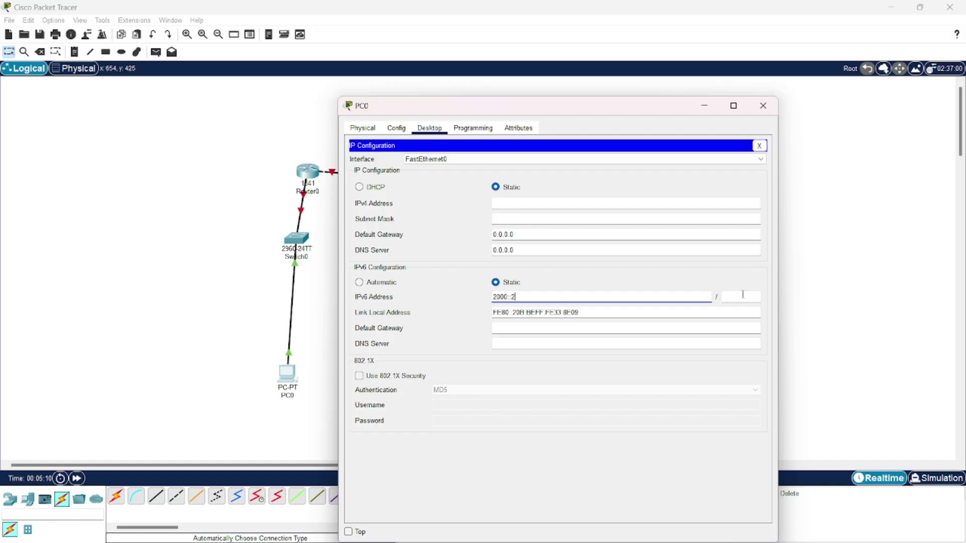
left_click(741, 297)
type("64")
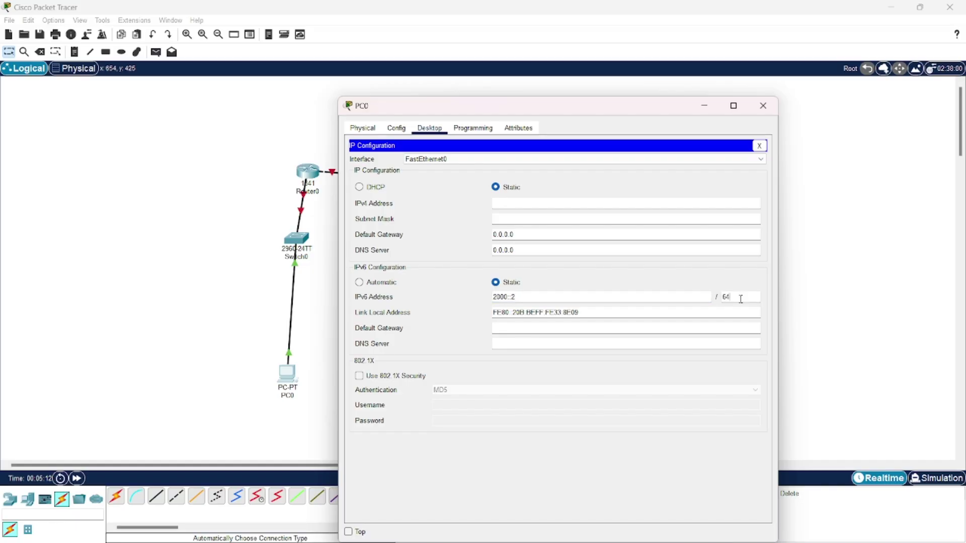
left_click(520, 329)
type("2000::1")
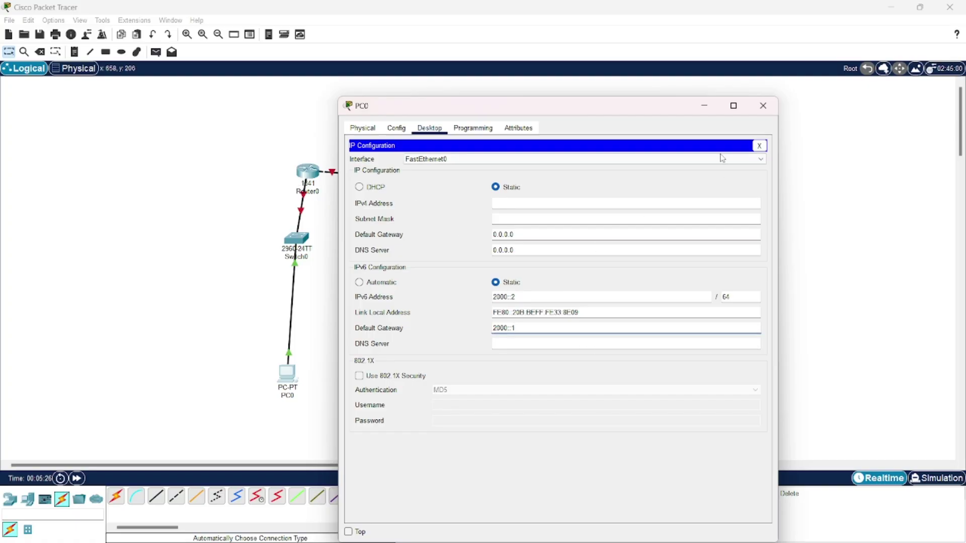
Step: In PC1's IP Configuration, enter IPv6 3000::2, prefix 64 and gateway 3000::1
left_click(762, 107)
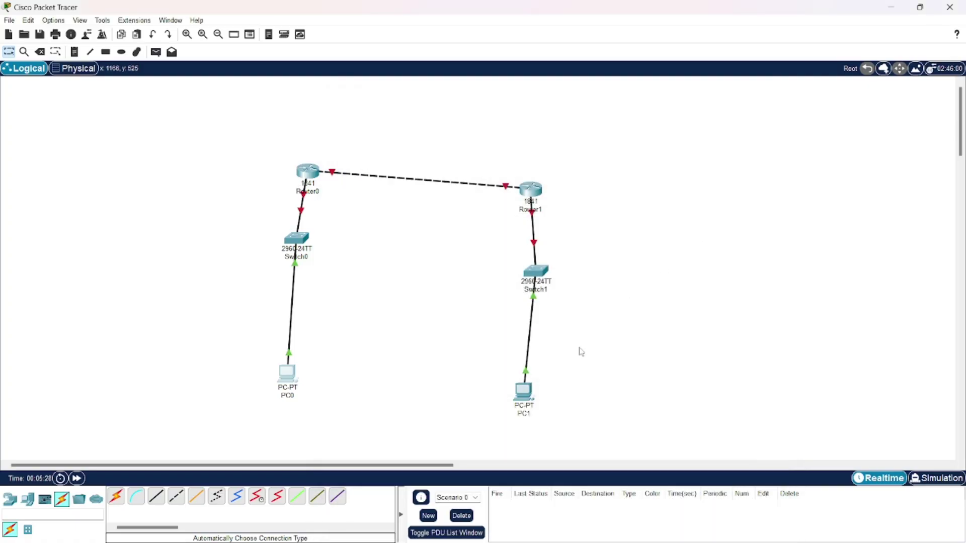
left_click(519, 390)
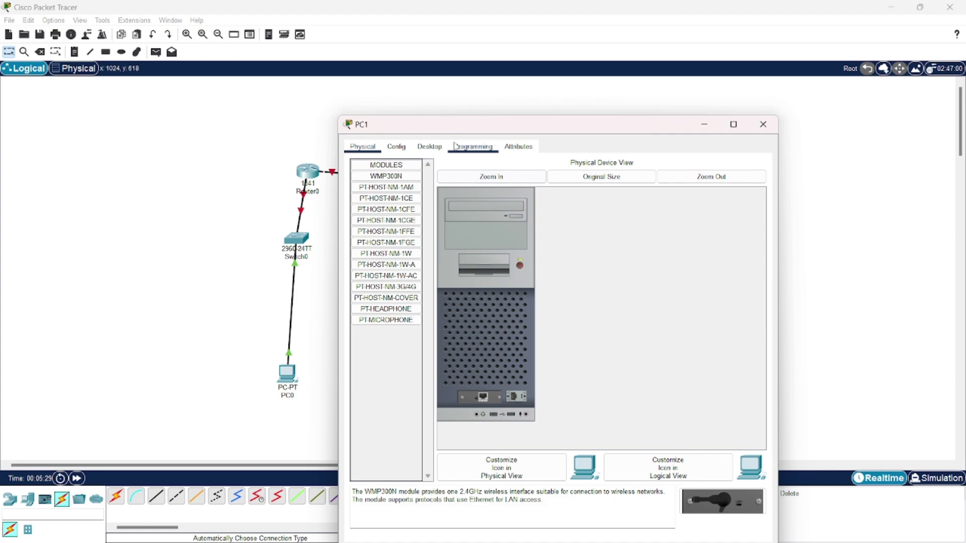
left_click(434, 146)
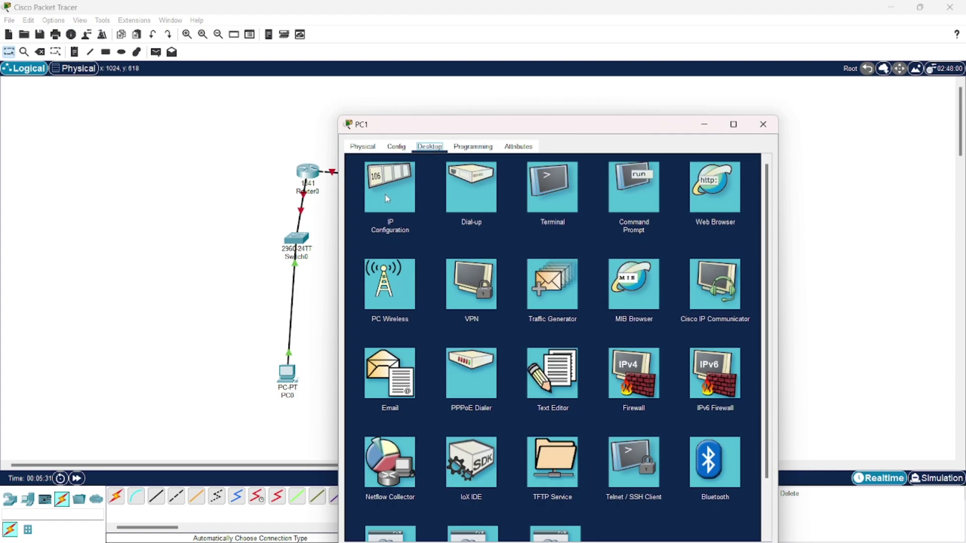
left_click(388, 197)
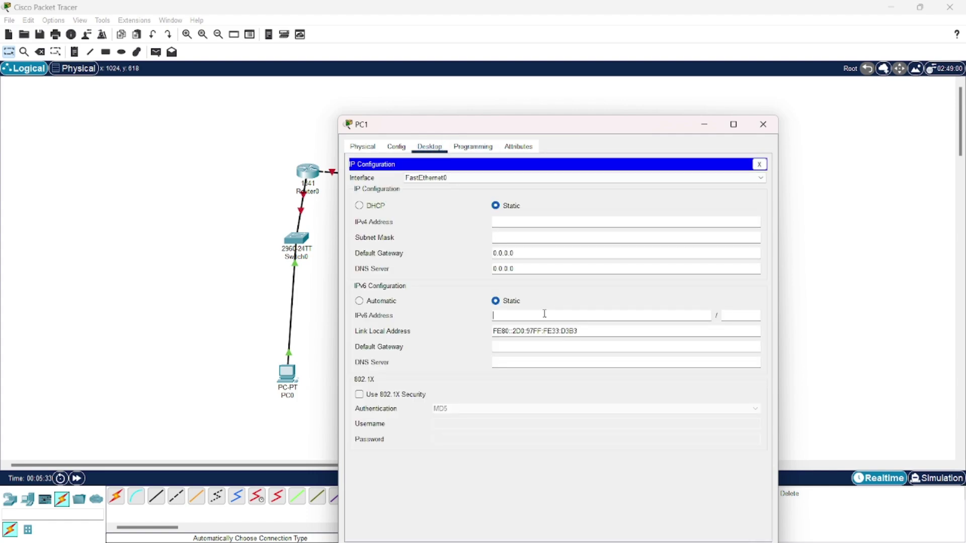
left_click(544, 313)
type("3000::2")
left_click(724, 314)
type("64")
left_click(653, 346)
type("3000::1")
left_click_drag(586, 132, 303, 145)
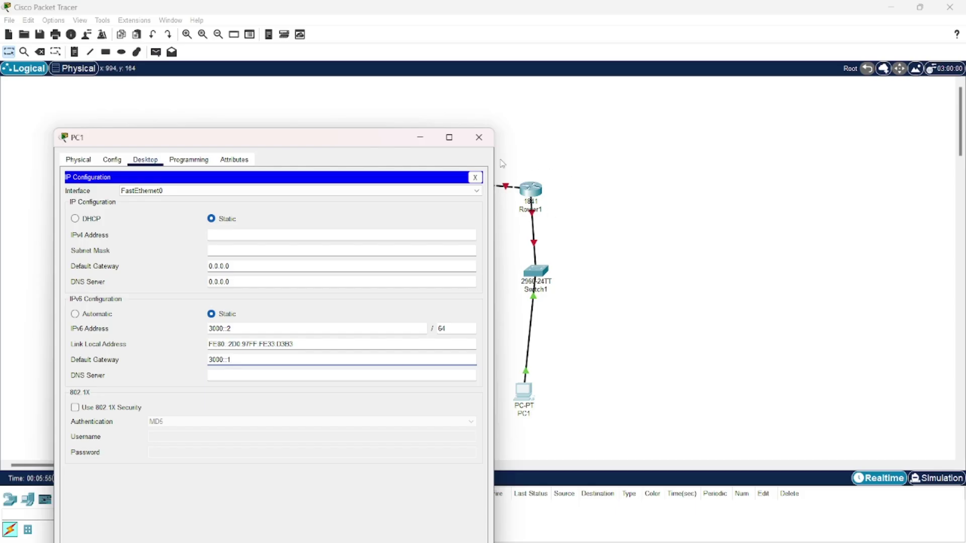
left_click(479, 138)
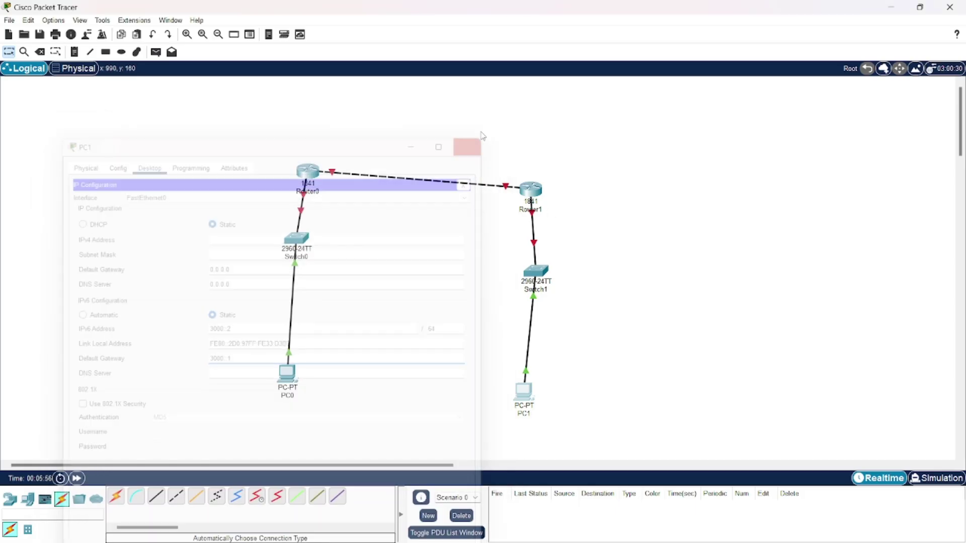
Step: In Router0's CLI, answer 'no' to initial setup, then run 'en' and 'config t'
left_click(311, 172)
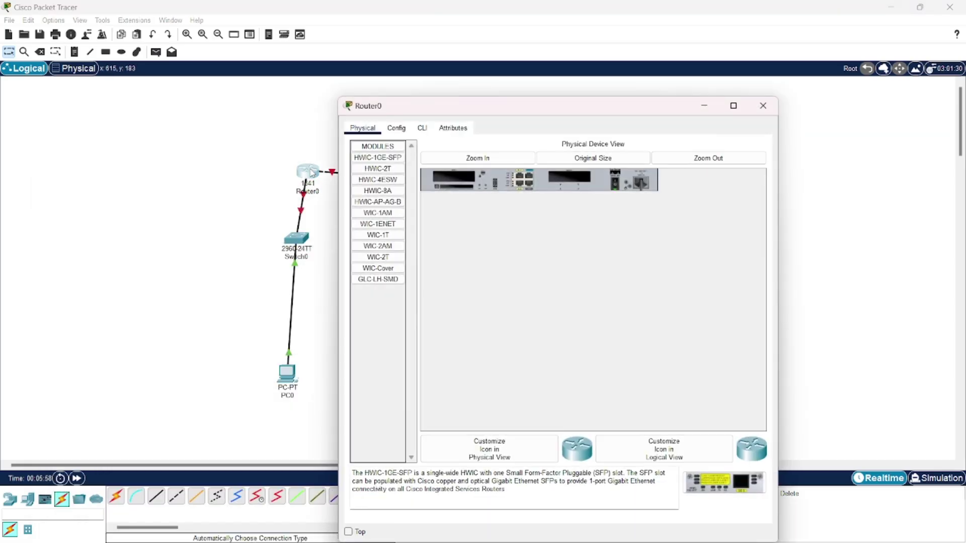
left_click(422, 128)
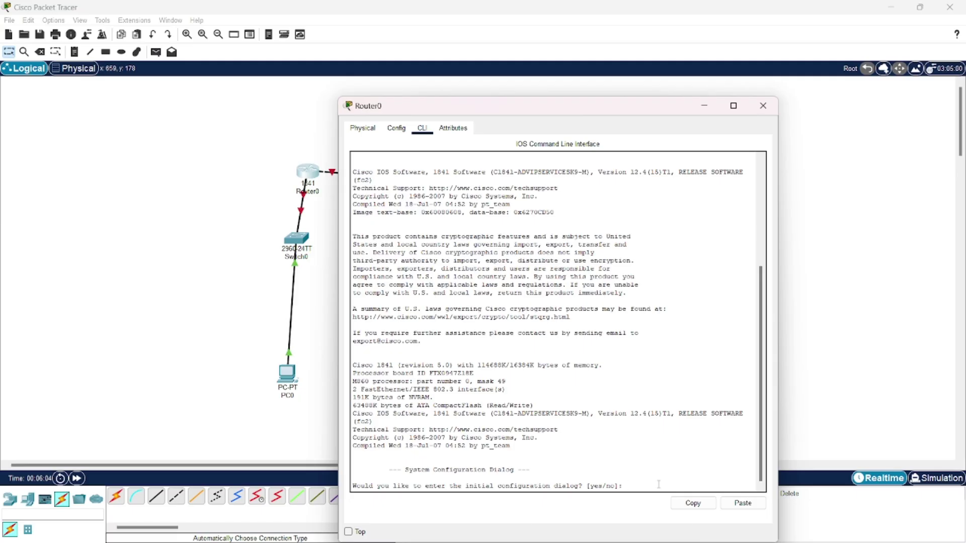
type("no")
key("Return")
key("Return")
key("Return")
key("Return")
key("Return")
key("Return")
key("Return")
key("Return")
key("Return")
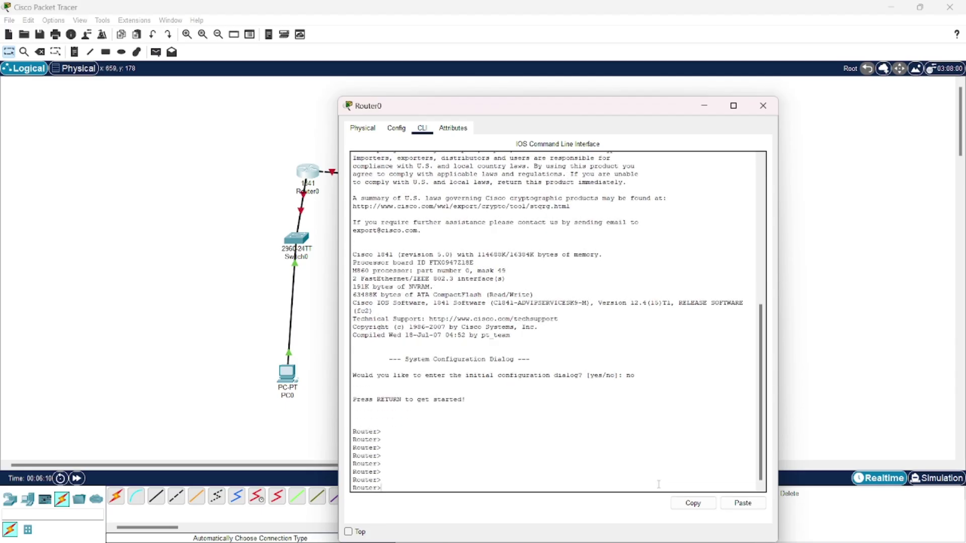
type("en")
key("Return")
key("Return")
key("Return")
key("Return")
key("Return")
key("Return")
key("Return")
key("Return")
key("Return")
key("Return")
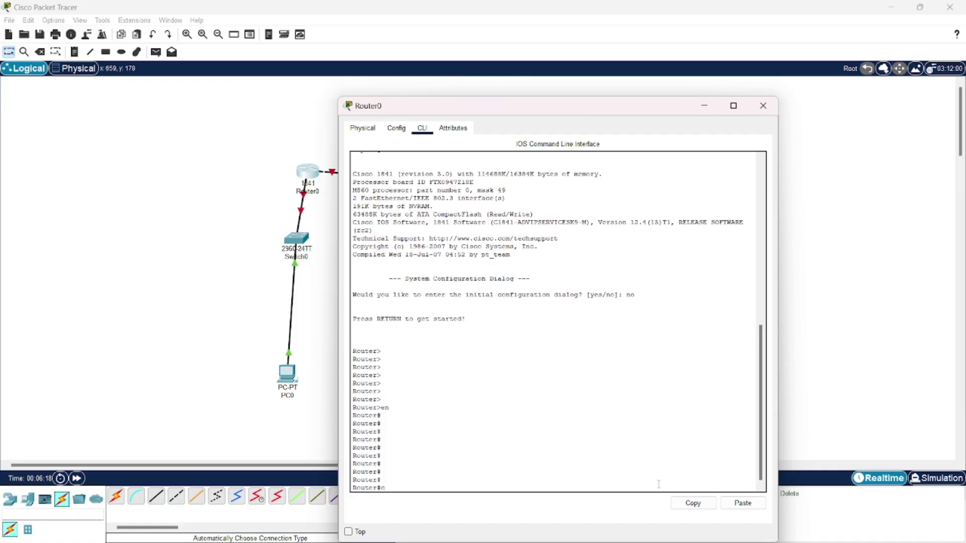
type("config t")
key("Return")
key("Return")
key("Return")
key("Return")
key("Return")
key("Return")
key("Return")
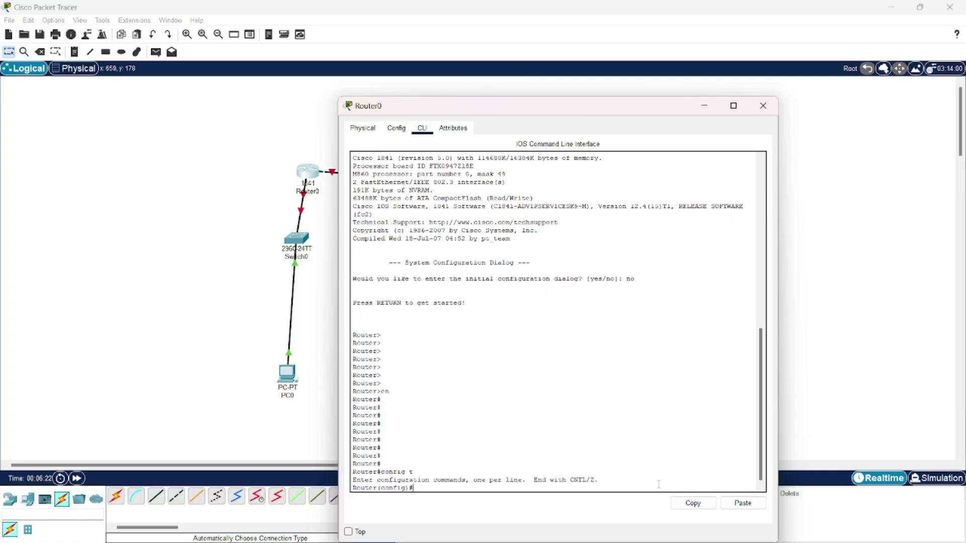
key("Return")
key("Return")
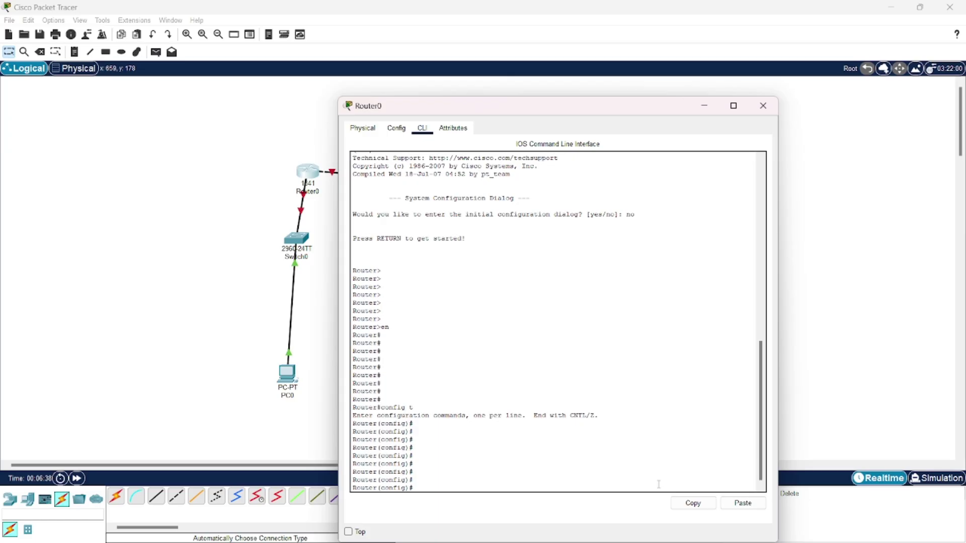
Step: Run 'ipv6 unicast' on Router0 and shift its console window up-left
type("ipv6 unicast")
key("Return")
key("Return")
key("Return")
key("Return")
key("Return")
key("Return")
key("Return")
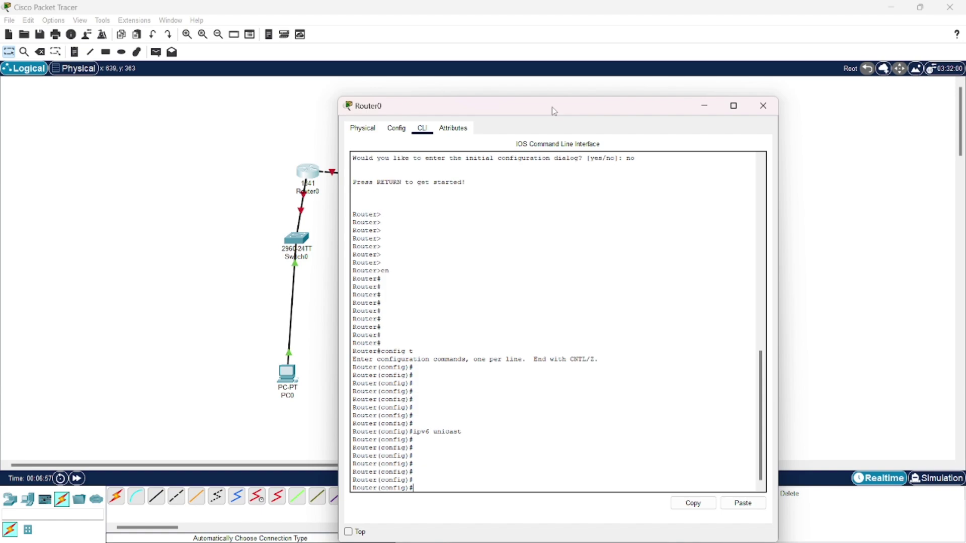
left_click_drag(553, 105, 635, 96)
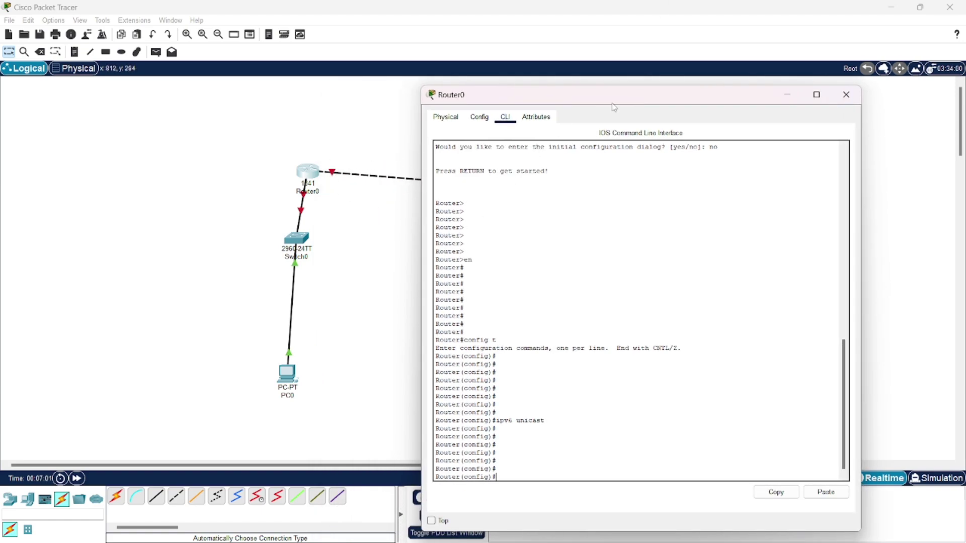
left_click_drag(612, 104, 598, 87)
Step: On Router0 f0/0, set 'ipv6 address 2000::1/64', run 'no shut', then exit
type("int")
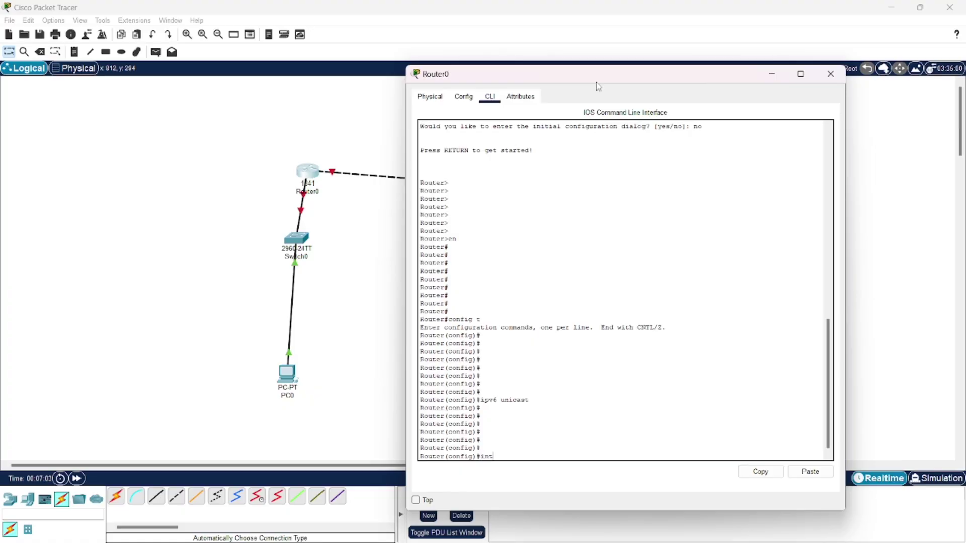
type(" f0/0")
key("Return")
key("Return")
key("Return")
key("Return")
key("Return")
key("Return")
key("Return")
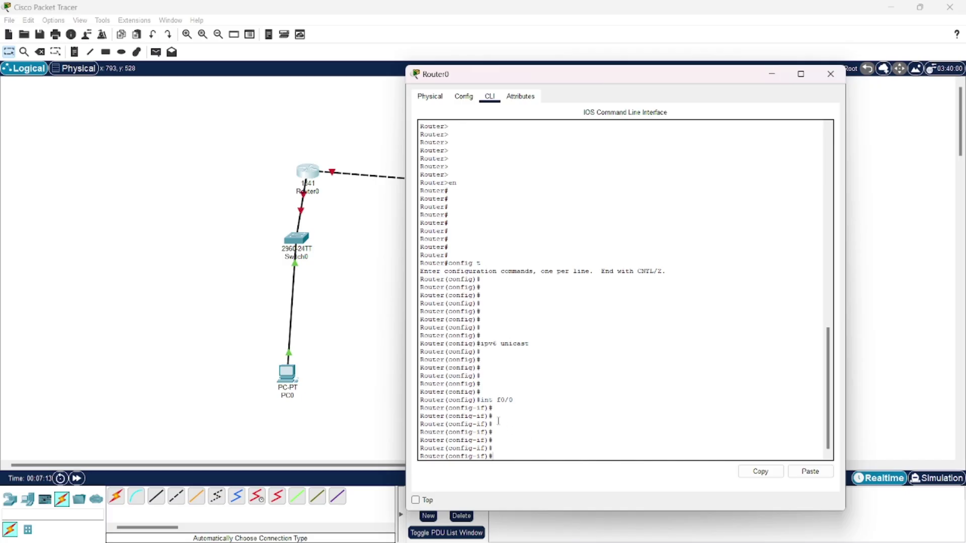
type("ipv6 address 2000::1/64")
key("Return")
key("Return")
key("Return")
key("Return")
key("Return")
key("Return")
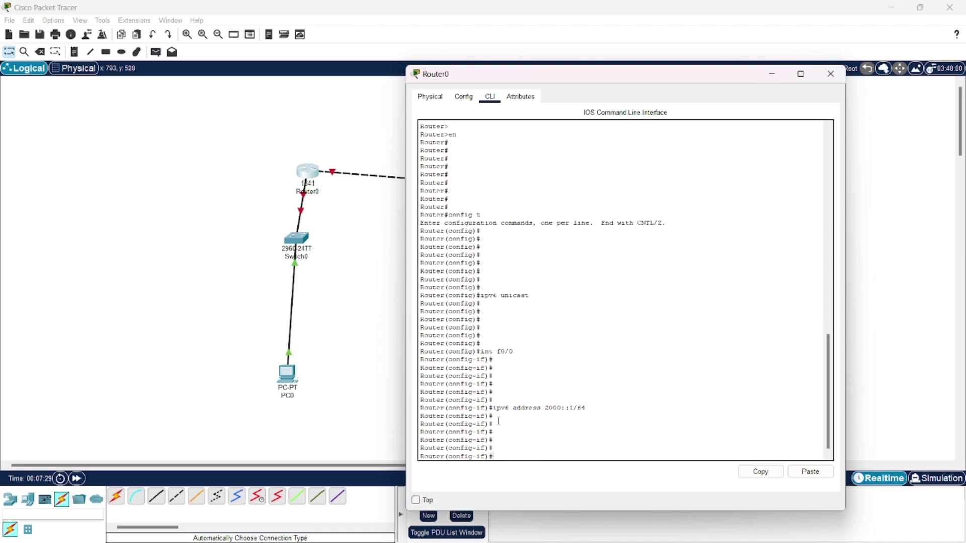
type("no shut")
key("Return")
key("Return")
key("Return")
key("Return")
key("Return")
key("Return")
key("Return")
key("Return")
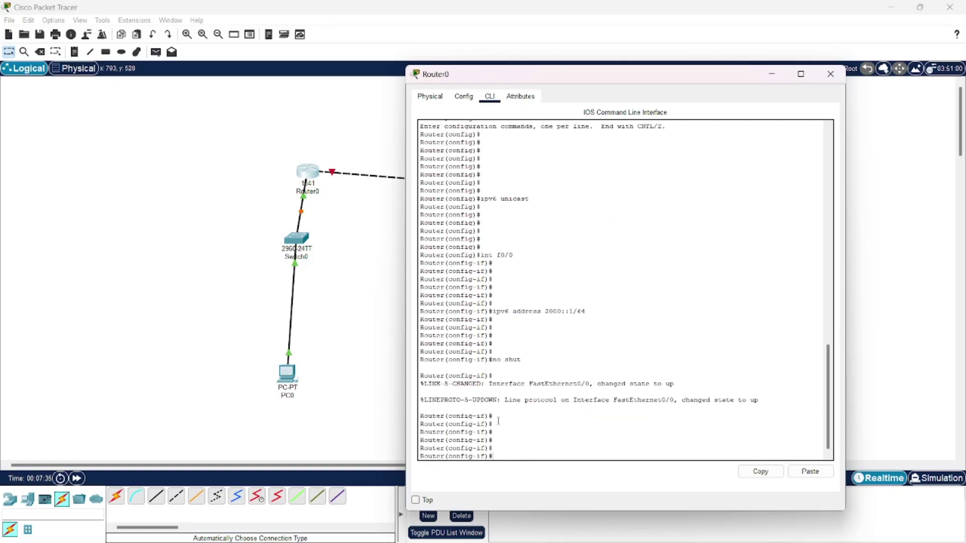
type("exit")
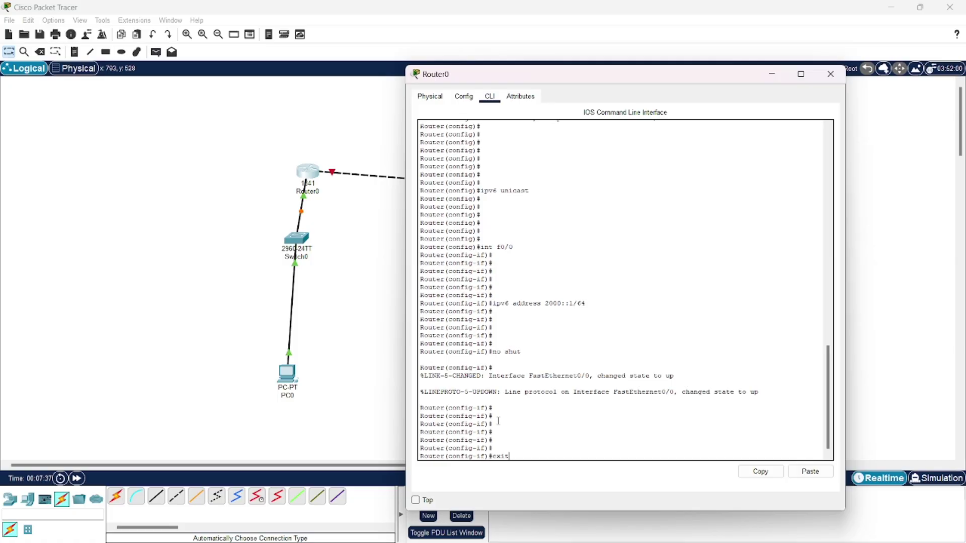
key("Return")
key("Return")
key("Return")
key("Return")
key("Return")
key("Return")
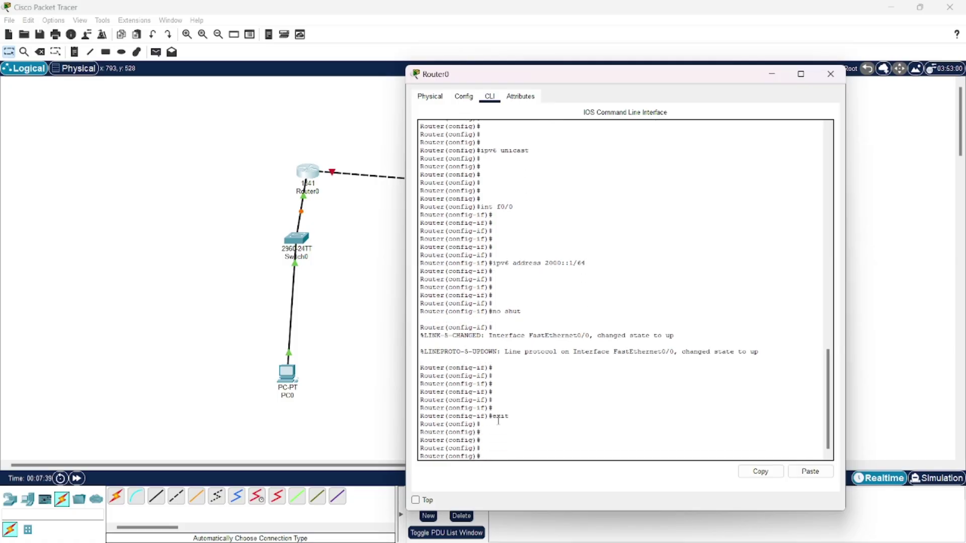
Step: Configure Router0's FastEthernet0/1 with IPv6 address 2002::2/64 and enable it with no shut
type("int")
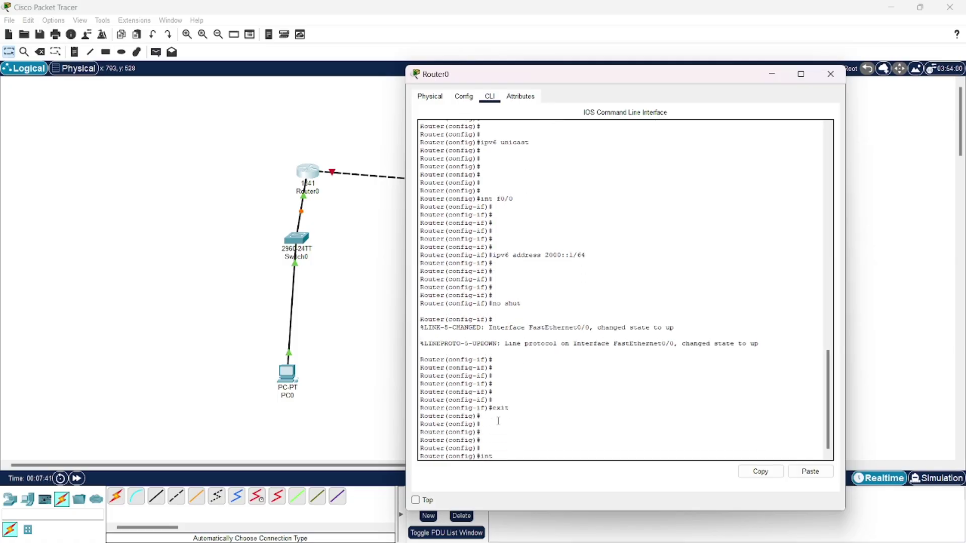
type(" f")
key("Return")
key("Return")
key("Return")
key("Return")
key("Return")
key("Return")
key("Return")
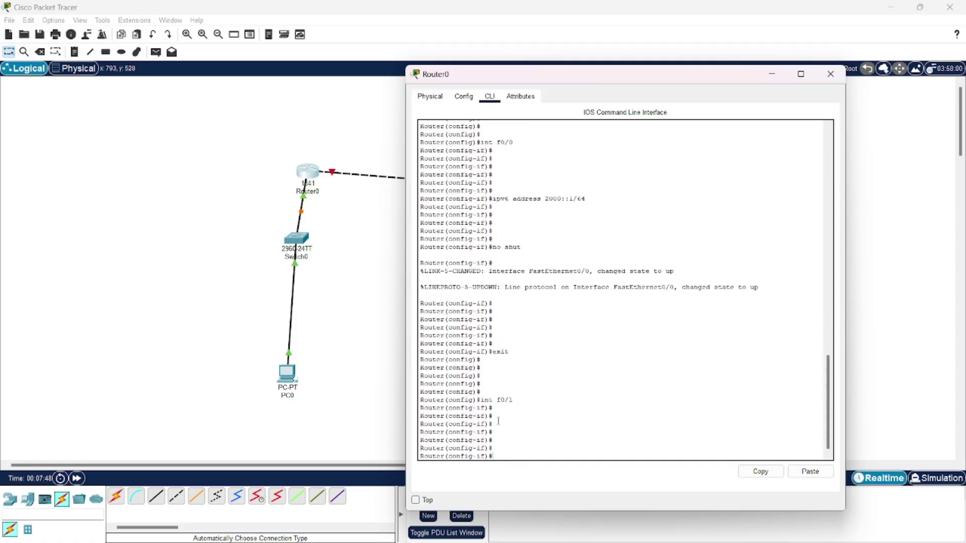
type("ipv6 address 2002::2/64")
key("Return")
key("Return")
key("Return")
key("Return")
key("Return")
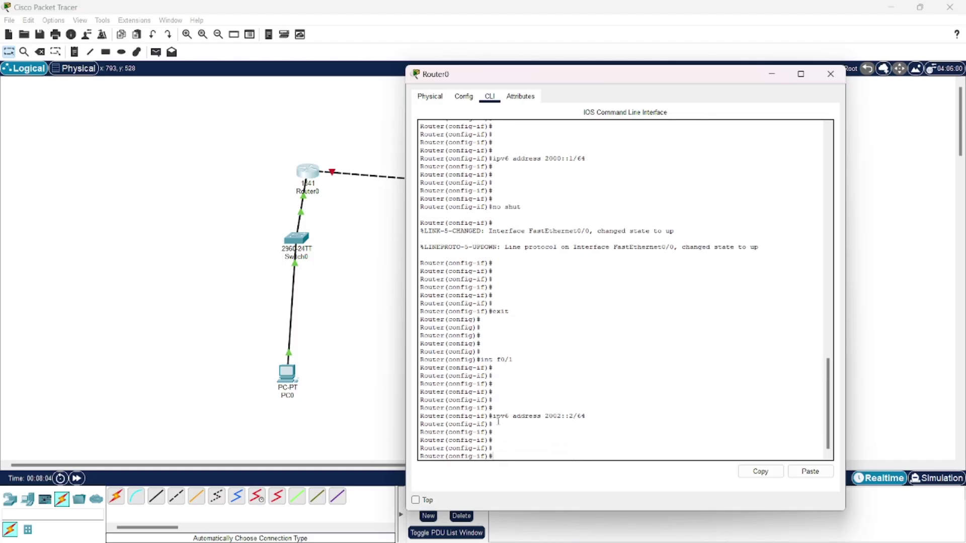
type("no shut")
key("Return")
key("Return")
key("Return")
key("Return")
key("Return")
key("Return")
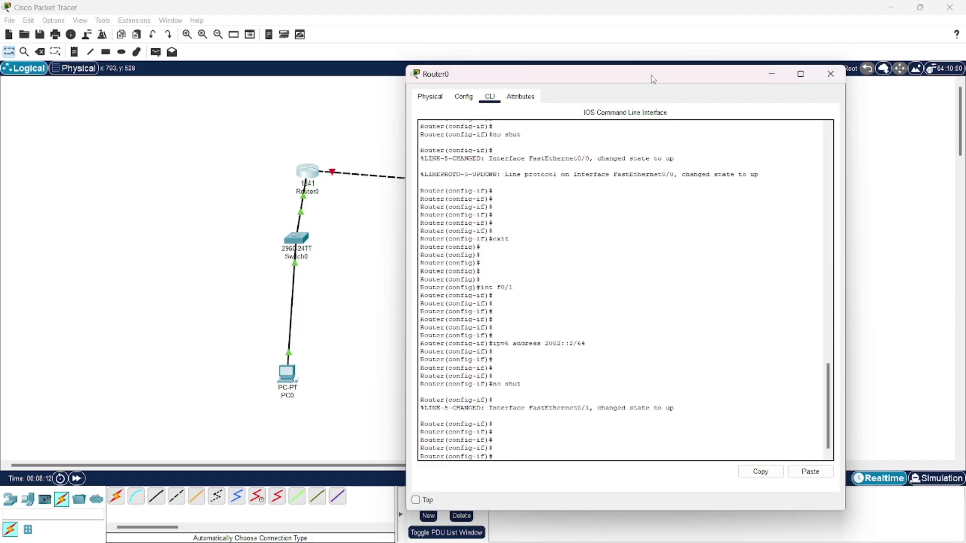
left_click_drag(652, 79, 481, 117)
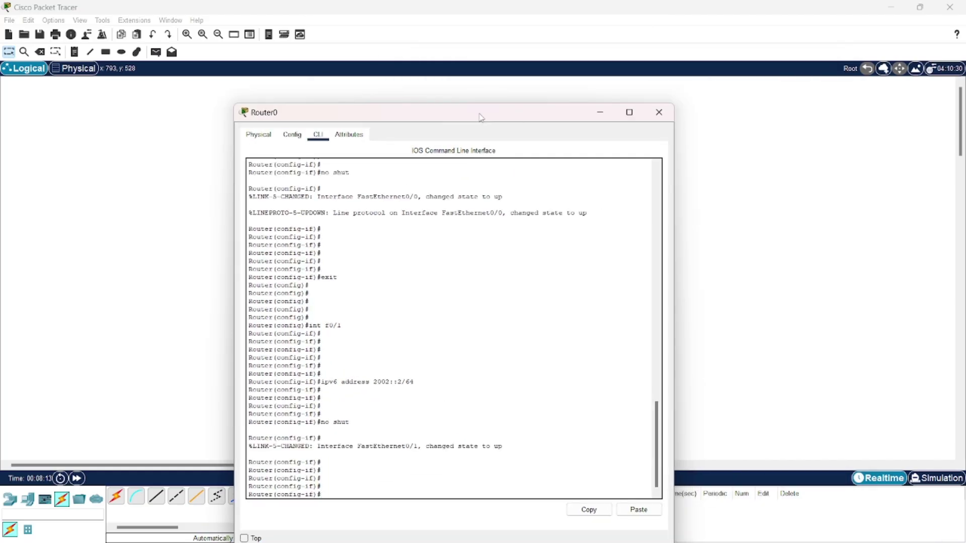
Step: Switch from Router0 to Router1's CLI and decline the initial configuration dialog
left_click(658, 119)
left_click(532, 191)
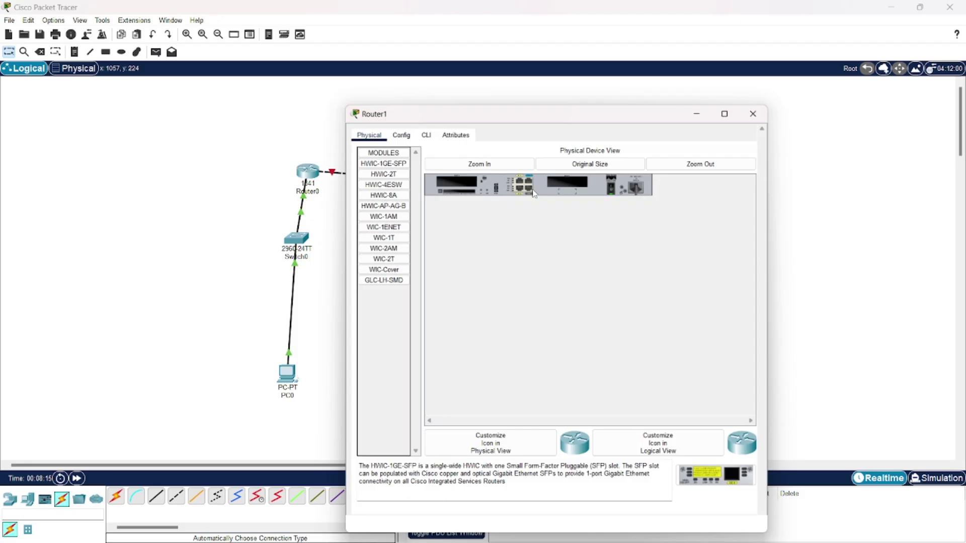
left_click(421, 128)
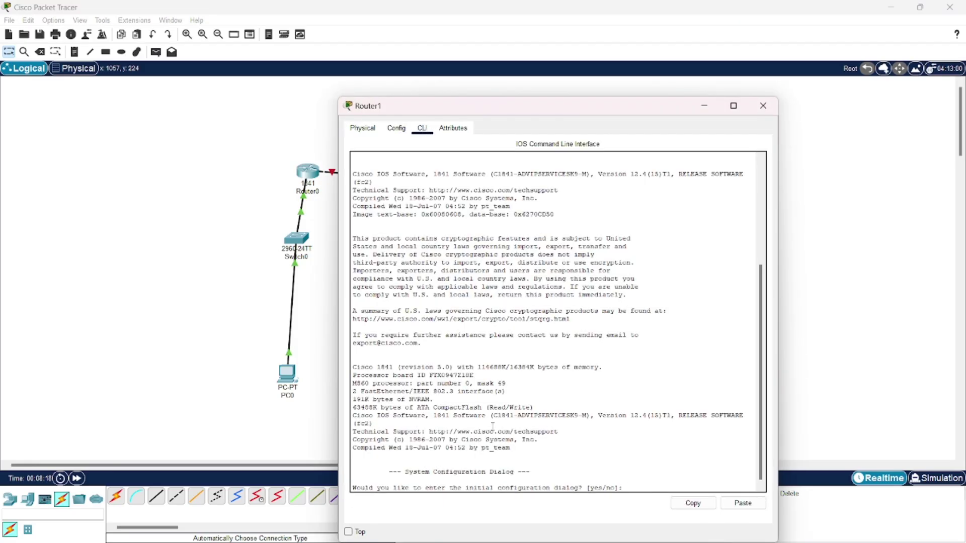
type("no")
key("Return")
key("Return")
key("Return")
key("Return")
key("Return")
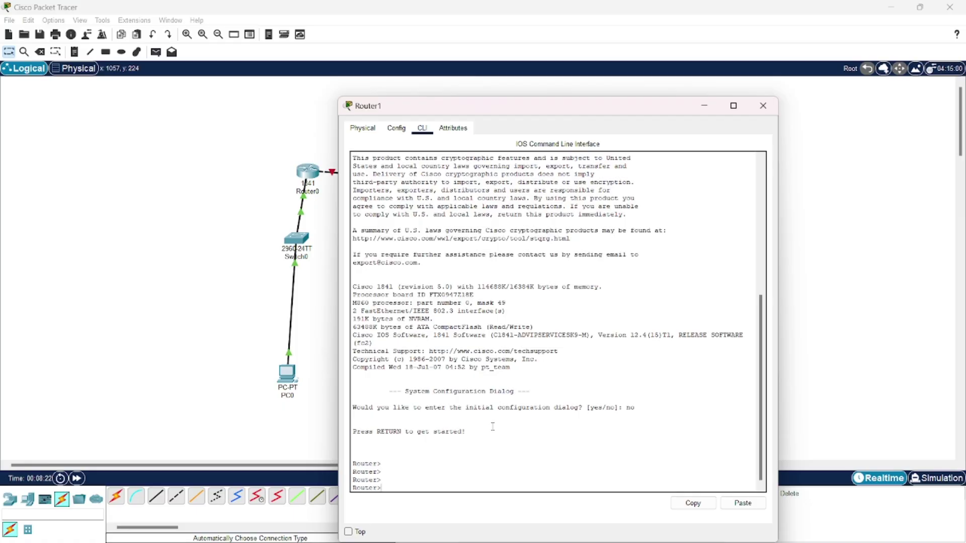
Step: On Router1, enter global configuration mode and enable ipv6 unicast-routing
type("en")
key("Return")
key("Return")
key("Return")
key("Return")
key("Return")
key("Return")
key("Return")
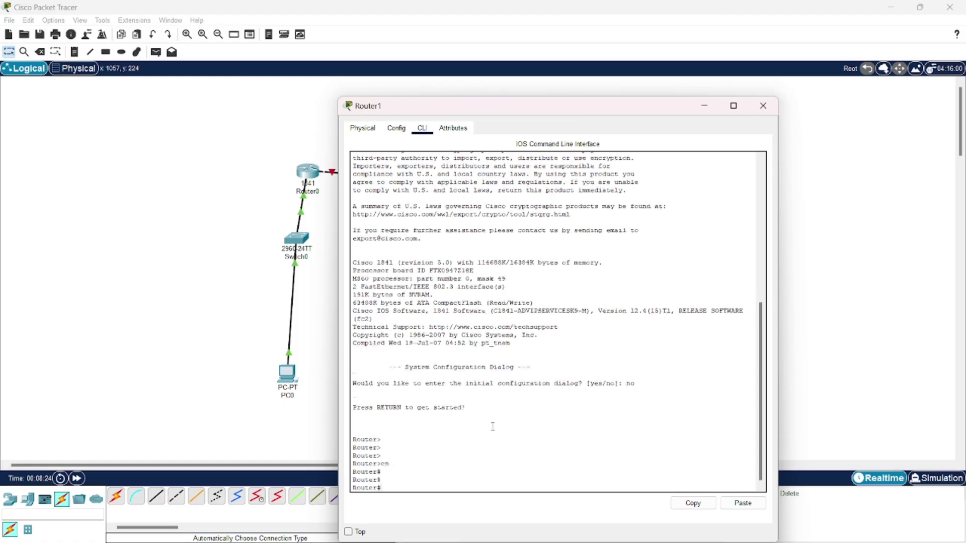
type("config t")
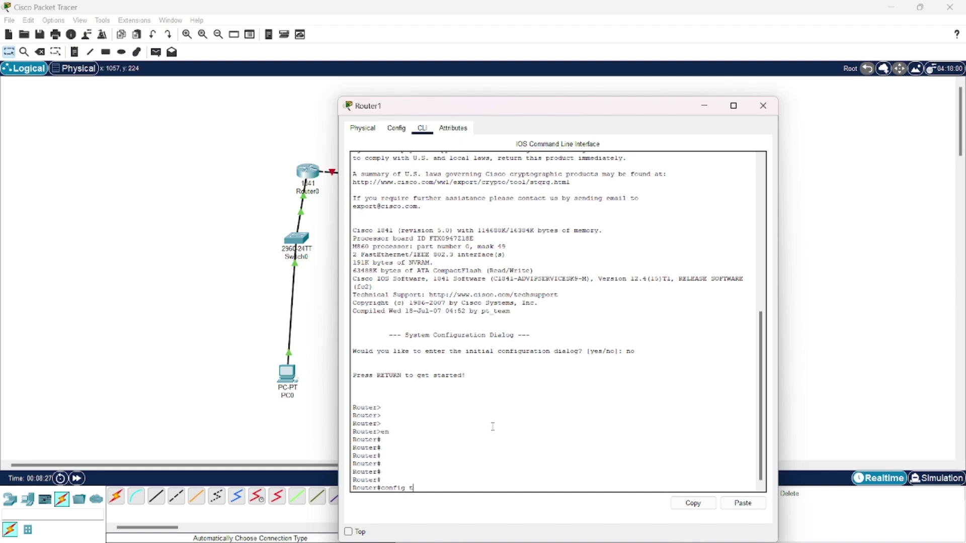
key("Return")
key("Return")
key("Return")
key("Return")
key("Return")
key("Return")
key("Return")
key("Return")
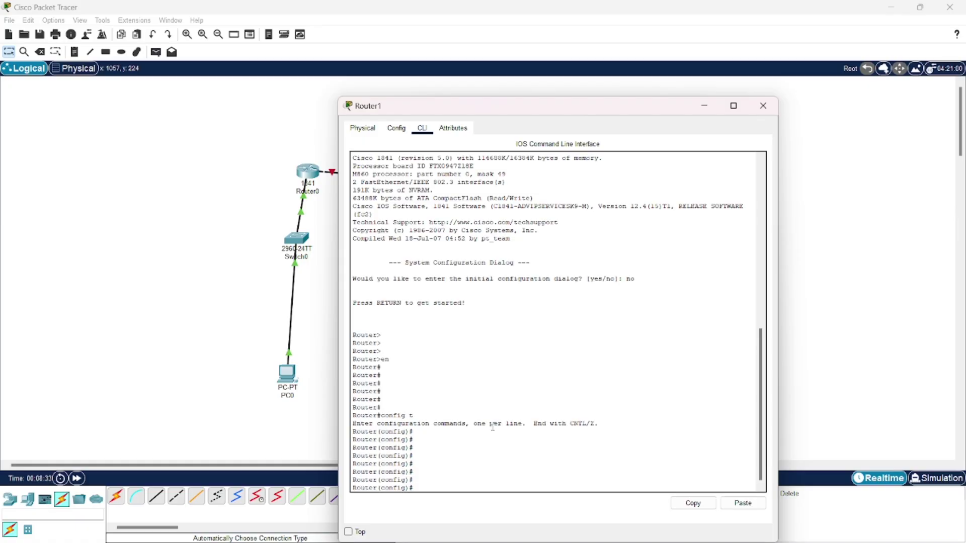
type("ipv6 unicast")
key("Return")
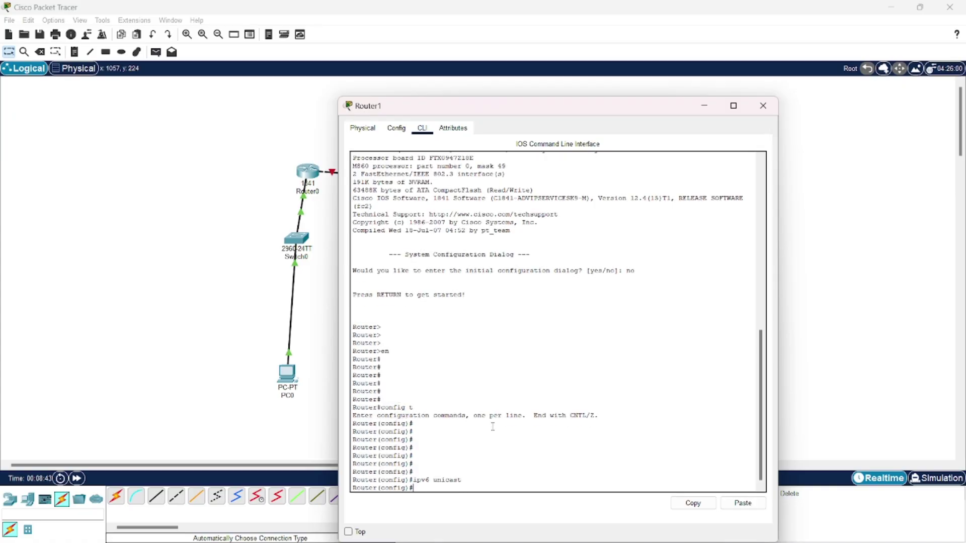
key("Return")
key("Return")
key("Return")
key("Return")
key("Return")
type("int ")
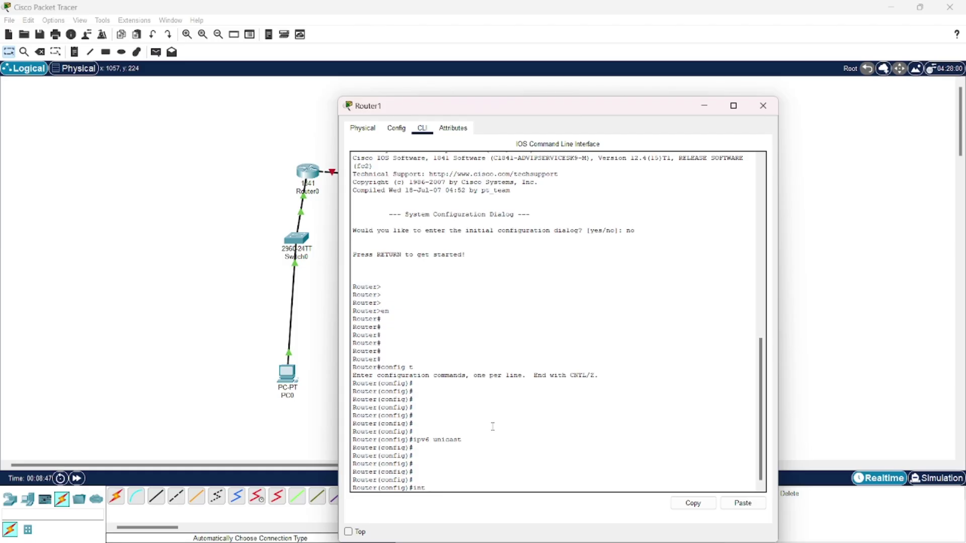
type("f0/0")
Step: Give Router1's FastEthernet0/0 the IPv6 address 3000::1/64 and bring it up
left_click_drag(575, 109, 261, 85)
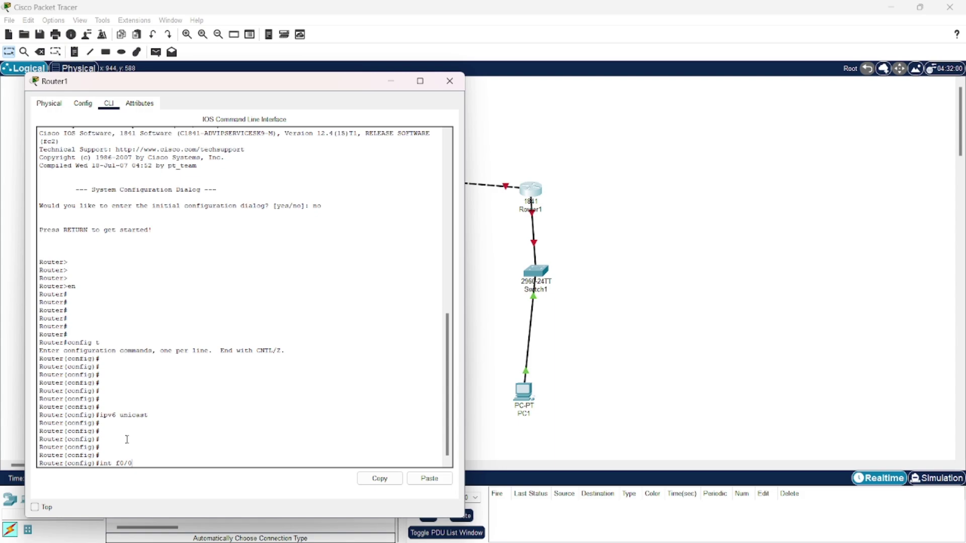
key("Return")
key("Return")
key("Return")
key("Return")
key("Return")
key("Return")
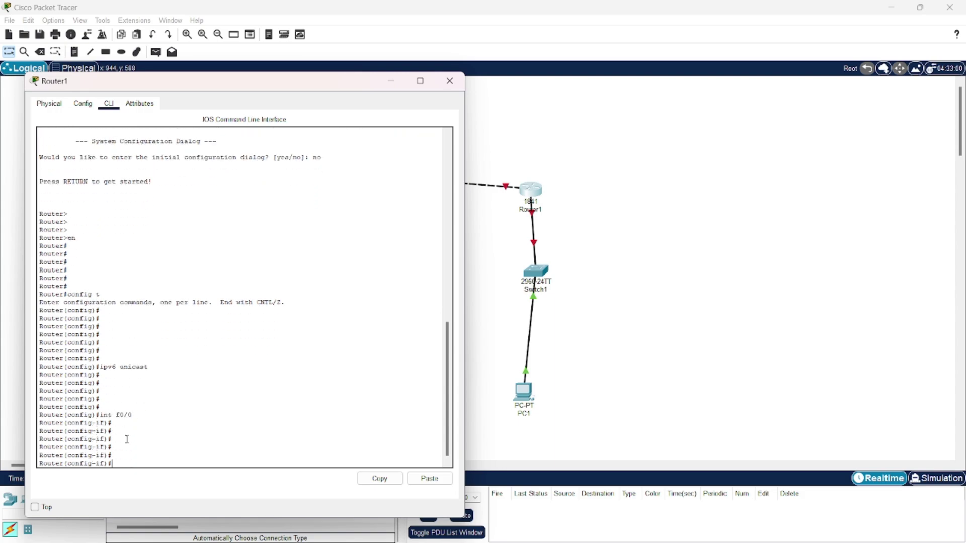
type("ipv6 address 3000::1/6")
key("Return")
key("Return")
key("Return")
key("Return")
key("Return")
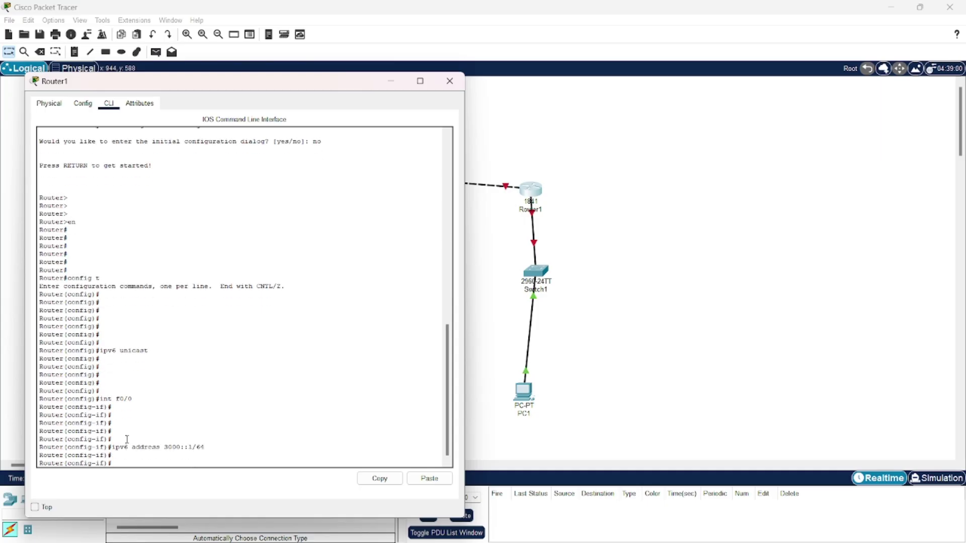
type("no shut")
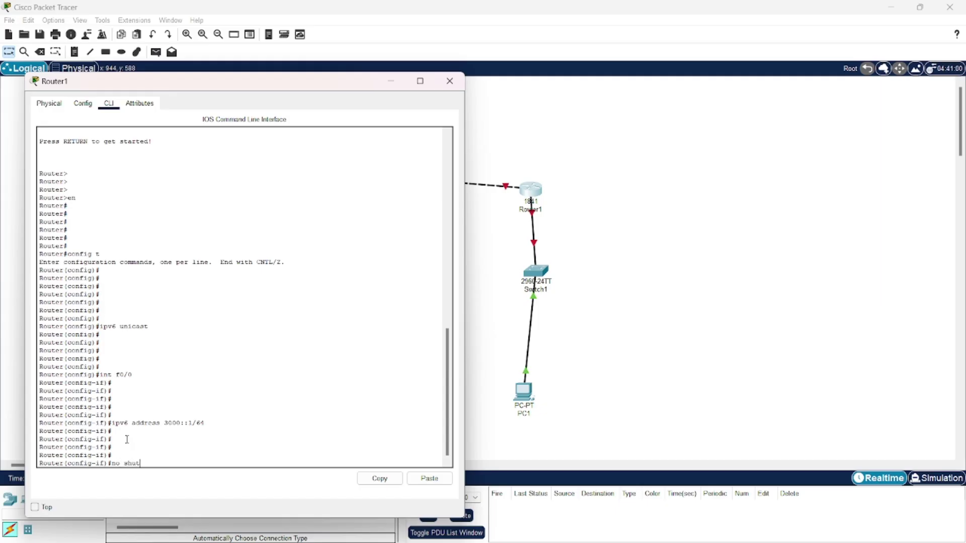
key("Return")
key("Return")
key("Return")
key("Return")
key("Return")
key("Return")
key("Return")
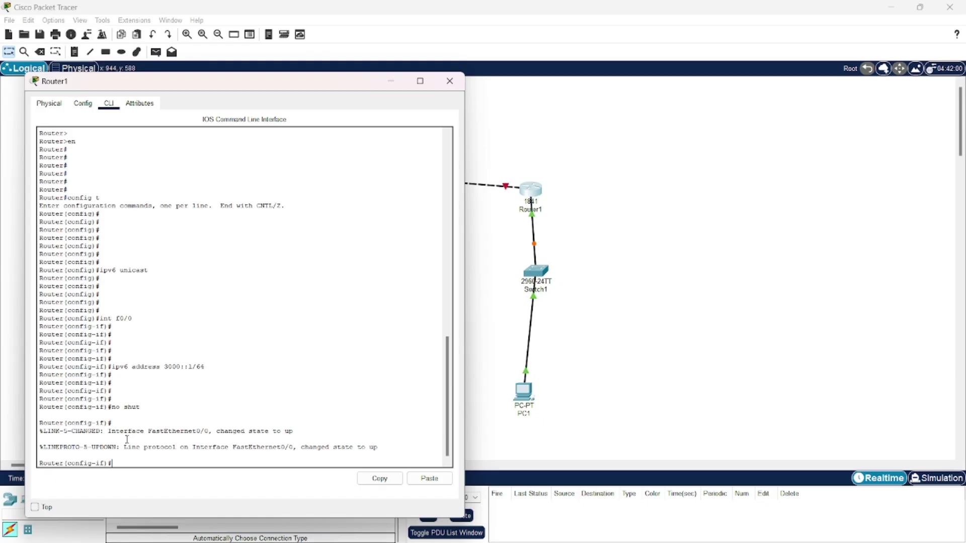
Step: Configure Router1's FastEthernet0/1 with IPv6 address 2002::3/64 and enable it with no shut
type("e")
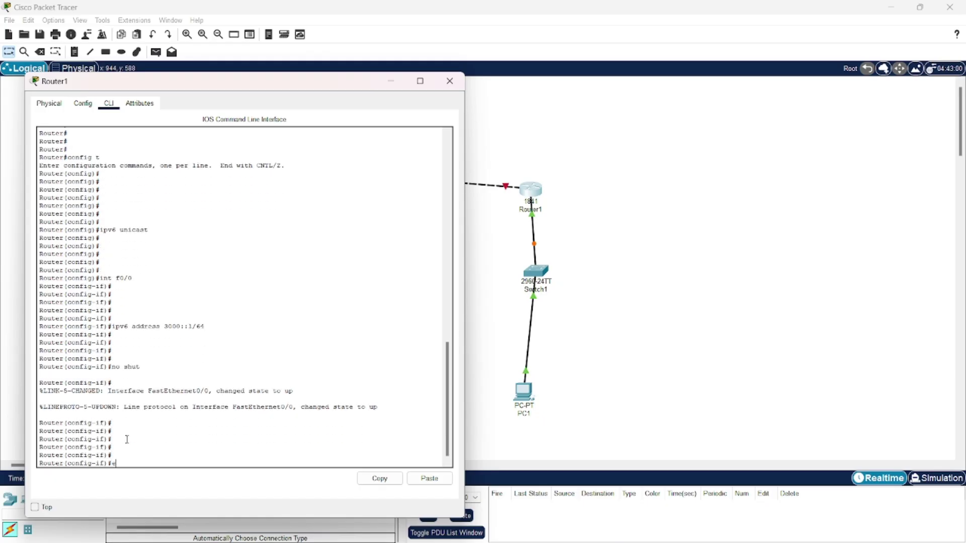
type("xit")
key("Return")
key("Return")
key("Return")
key("Return")
key("Return")
key("Return")
key("Return")
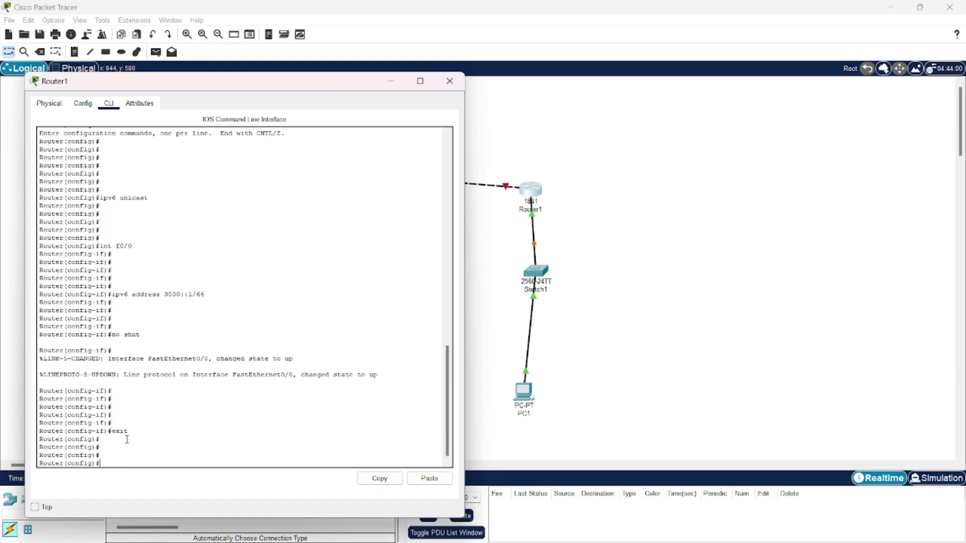
type("int ")
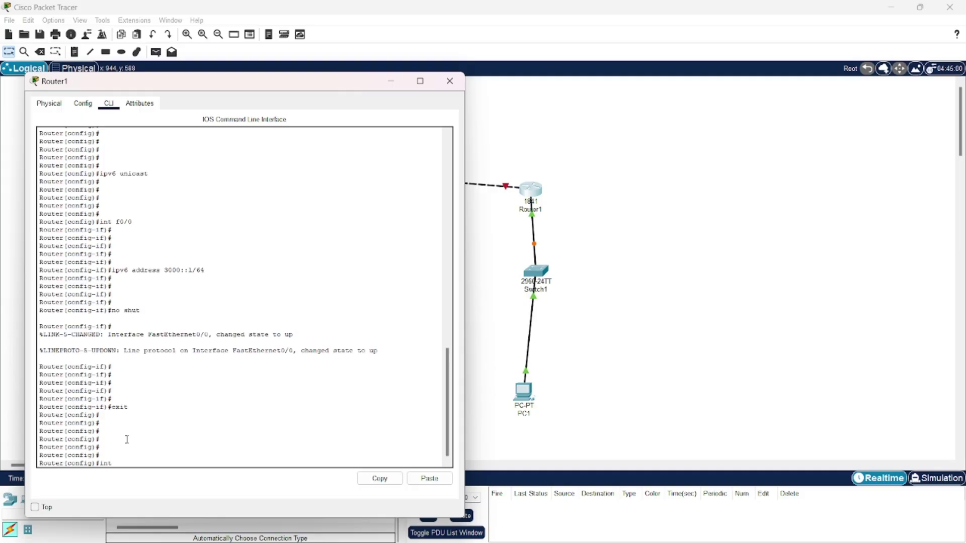
type("f0/1")
key("Return")
key("Return")
key("Return")
key("Return")
key("Return")
key("Return")
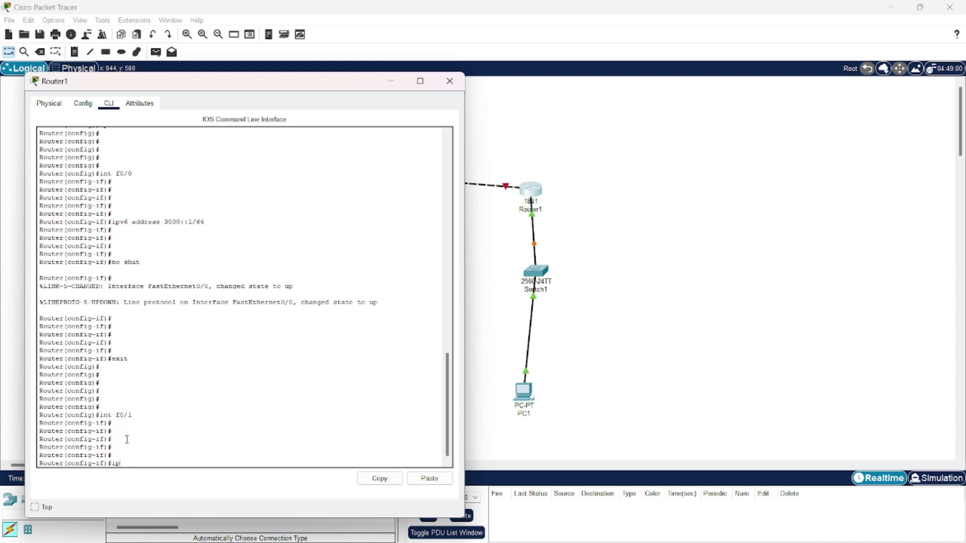
type("ipv6 address 2002::3/64")
key("Return")
key("Return")
key("Return")
key("Return")
key("Return")
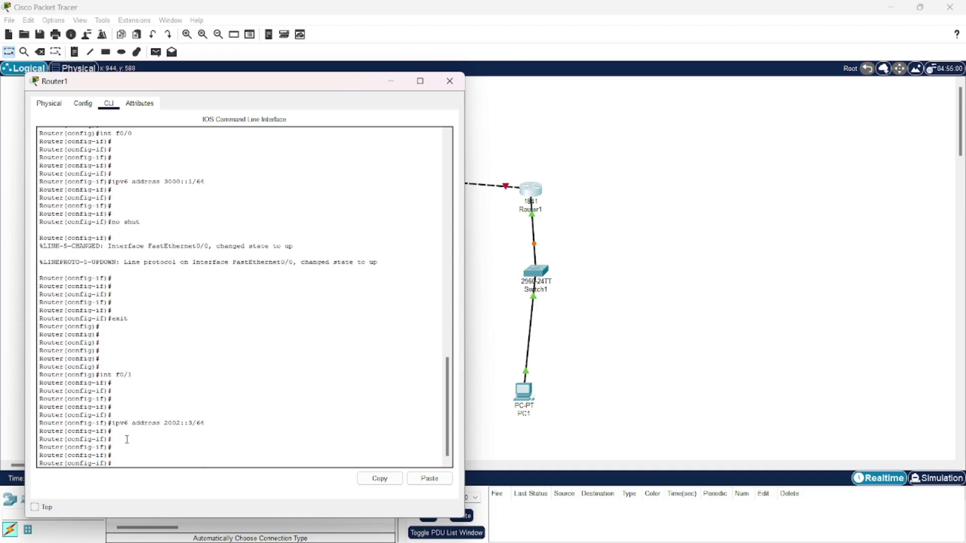
key("Return")
type("no s")
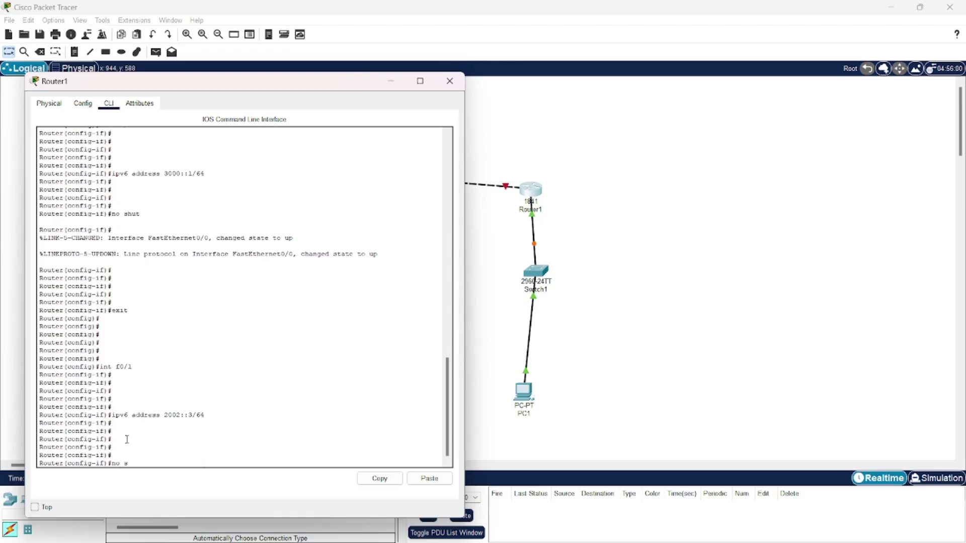
type("hut")
key("Return")
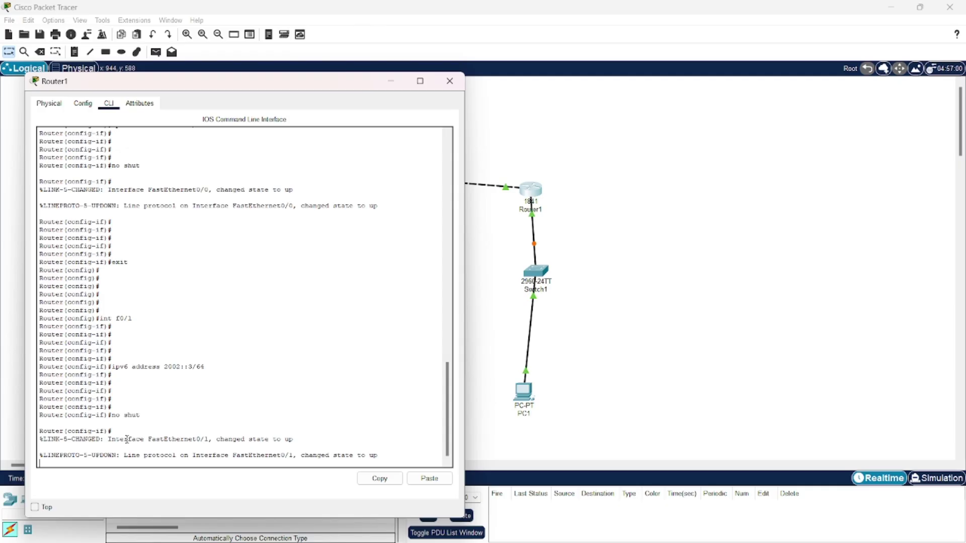
key("Return")
key("Return")
key("Return")
key("Return")
key("Return")
key("Return")
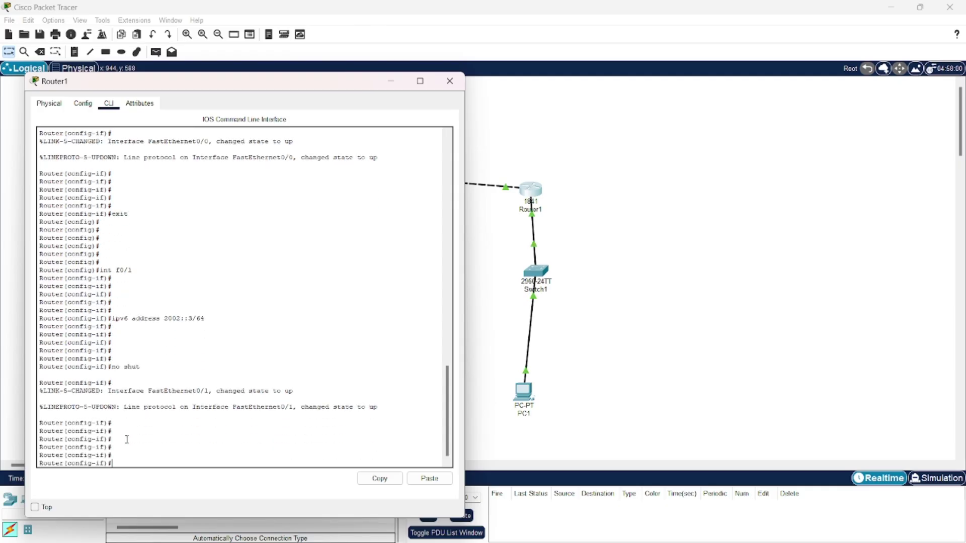
Step: Reopen Router0's CLI and exit interface mode back to global configuration
left_click(450, 80)
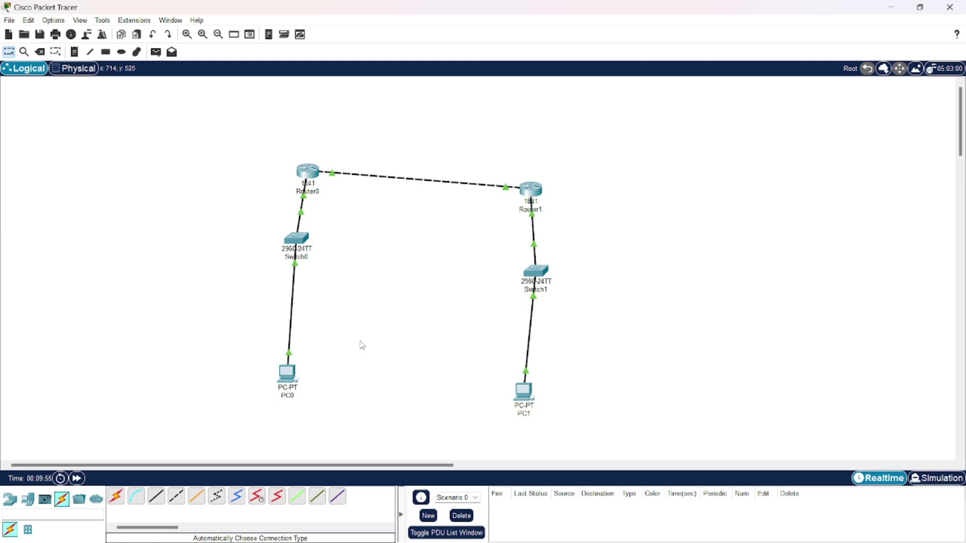
left_click(309, 172)
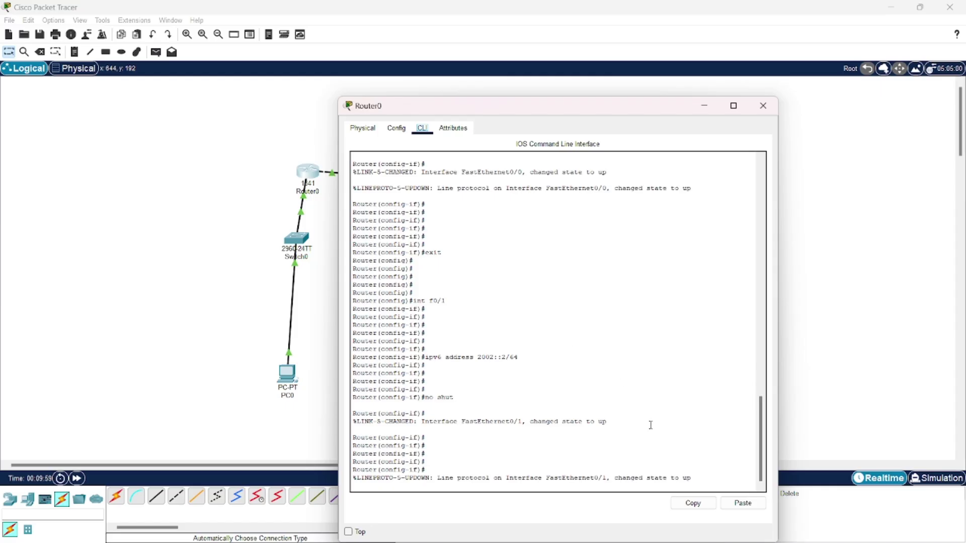
left_click(698, 481)
key("Return")
key("Return")
key("Return")
key("Return")
key("Return")
key("Return")
key("Return")
key("Return")
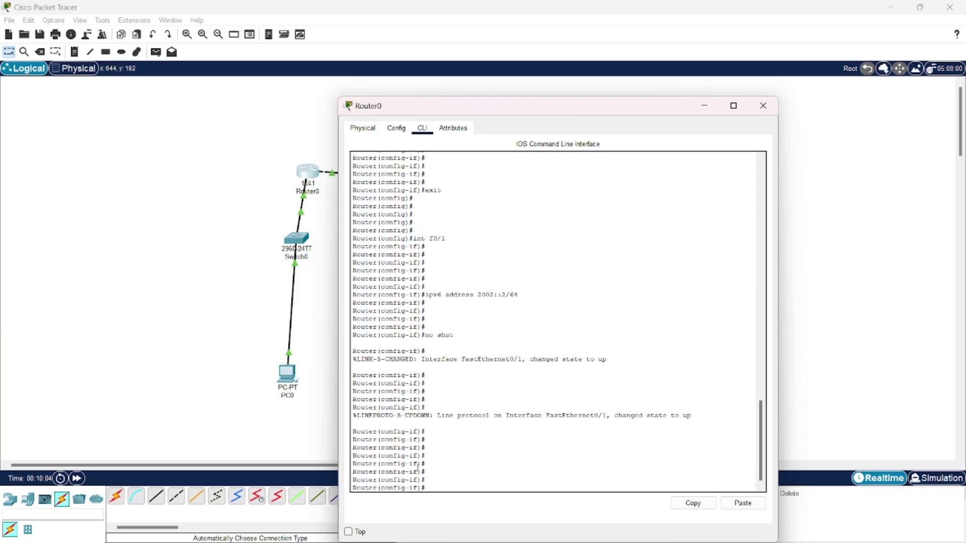
left_click_drag(419, 465, 354, 467)
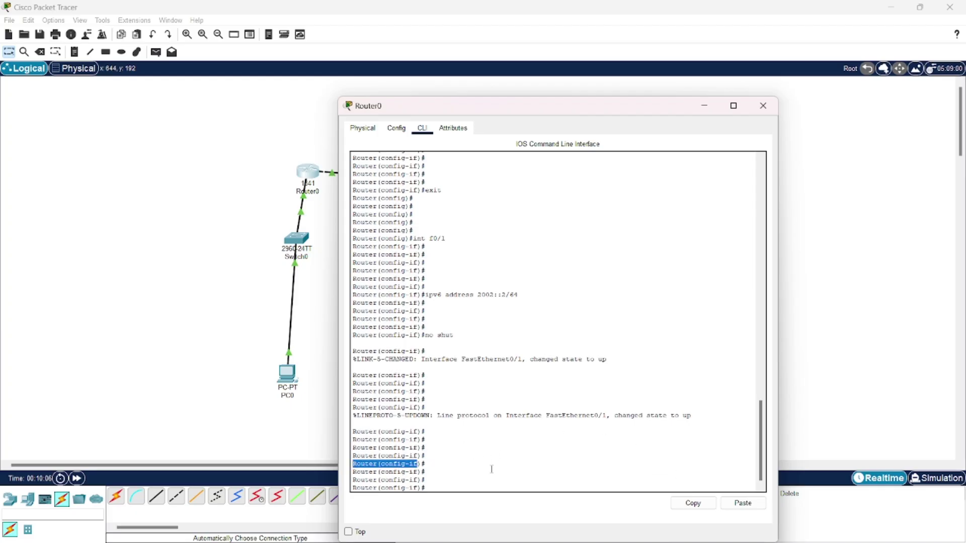
left_click(474, 483)
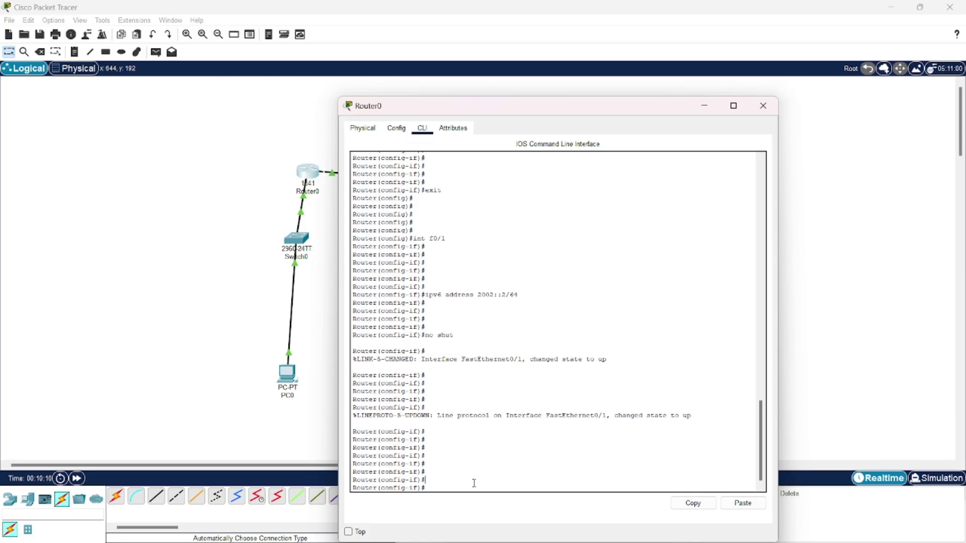
key("End")
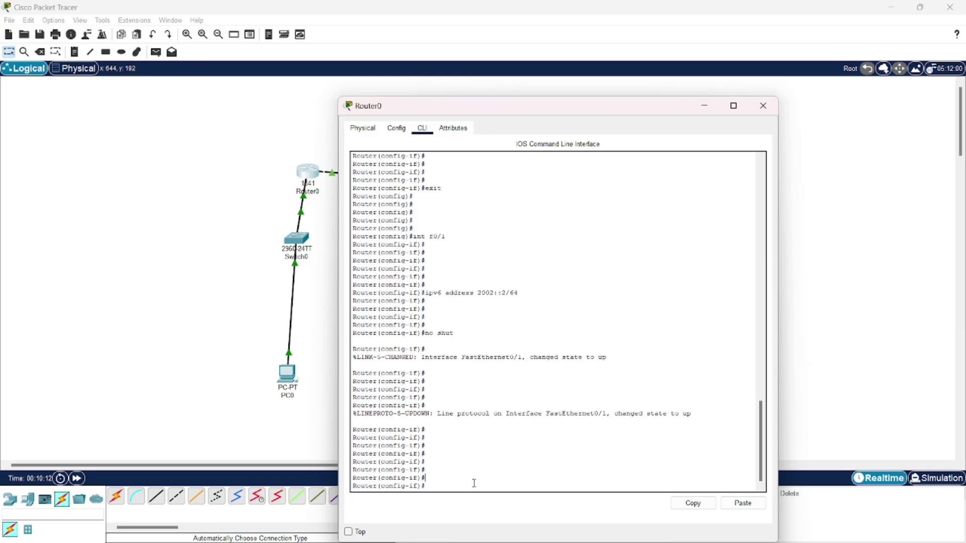
type("exit")
key("Return")
key("Return")
key("Return")
key("Return")
key("Return")
key("Return")
key("Return")
key("Return")
key("Return")
key("Return")
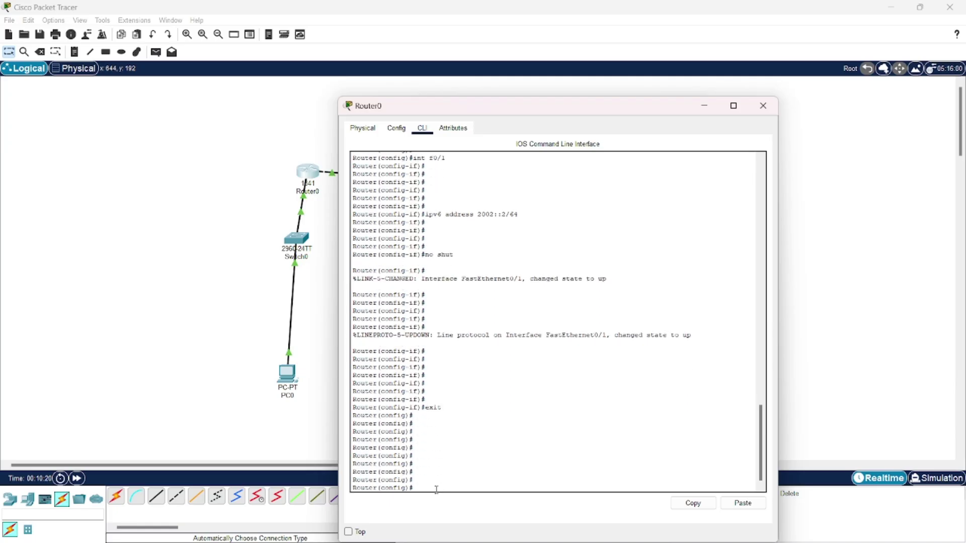
type("ipv6 route")
Step: Add Router0's static route ipv6 route 3000::/64 2002::3, then switch to Router1
left_click_drag(547, 108, 636, 186)
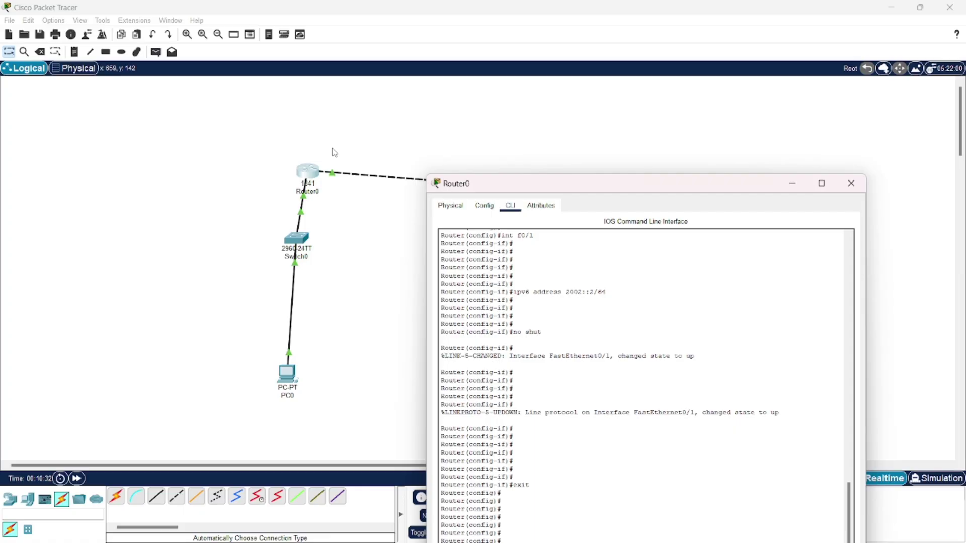
left_click_drag(582, 191, 211, 63)
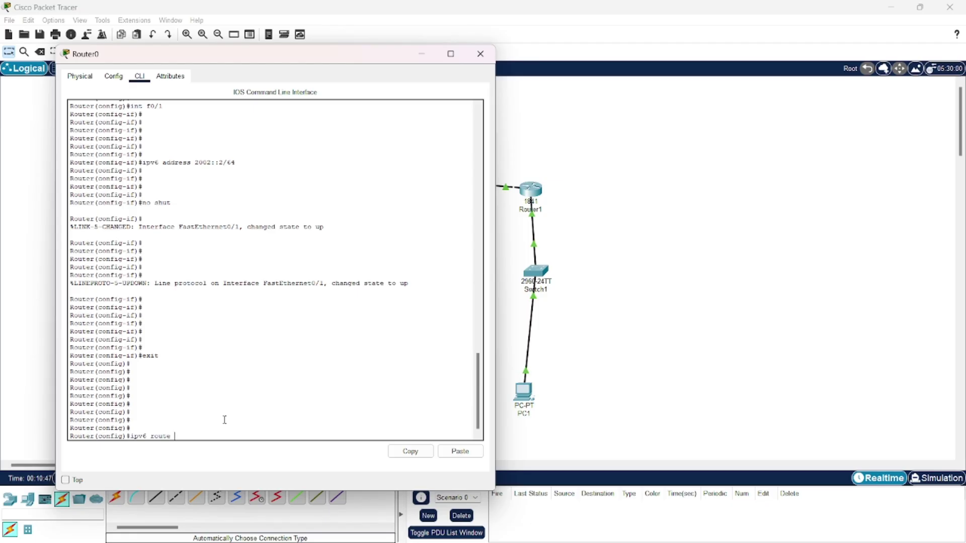
type("300")
type("0::/")
type("64 2002")
key("Return")
key("Return")
key("Return")
key("Return")
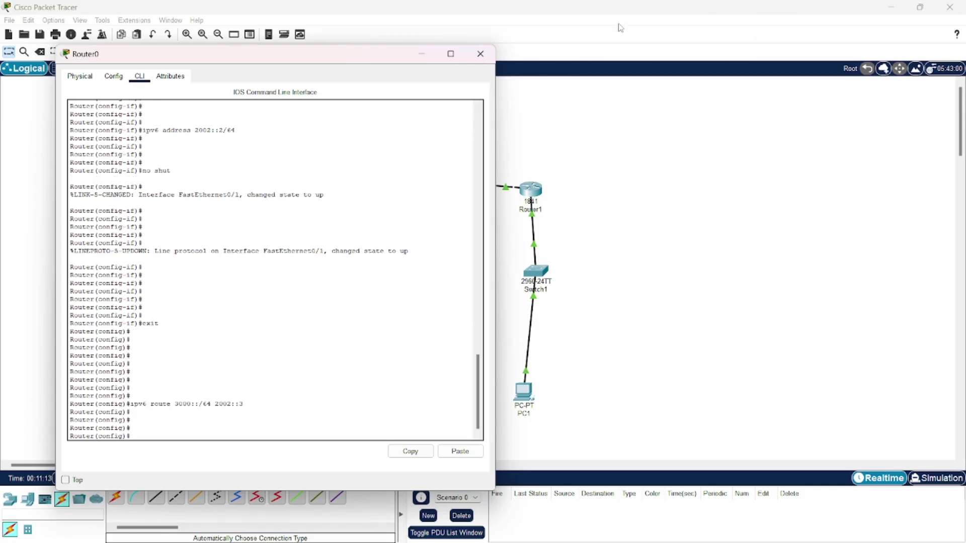
left_click(479, 61)
left_click(532, 190)
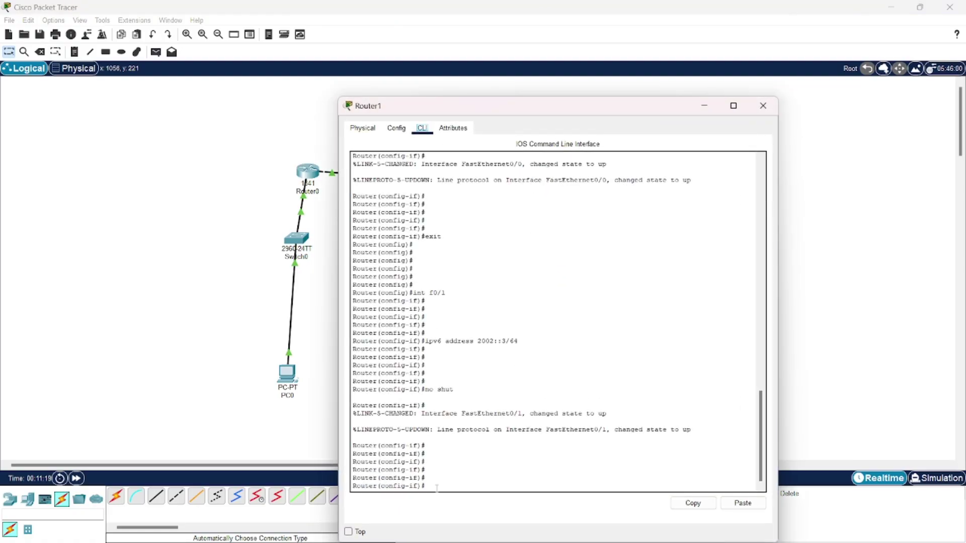
Step: On Router1, add the static route 2000::/64 via 2002::2 and close its window
key("Return")
key("Return")
key("Return")
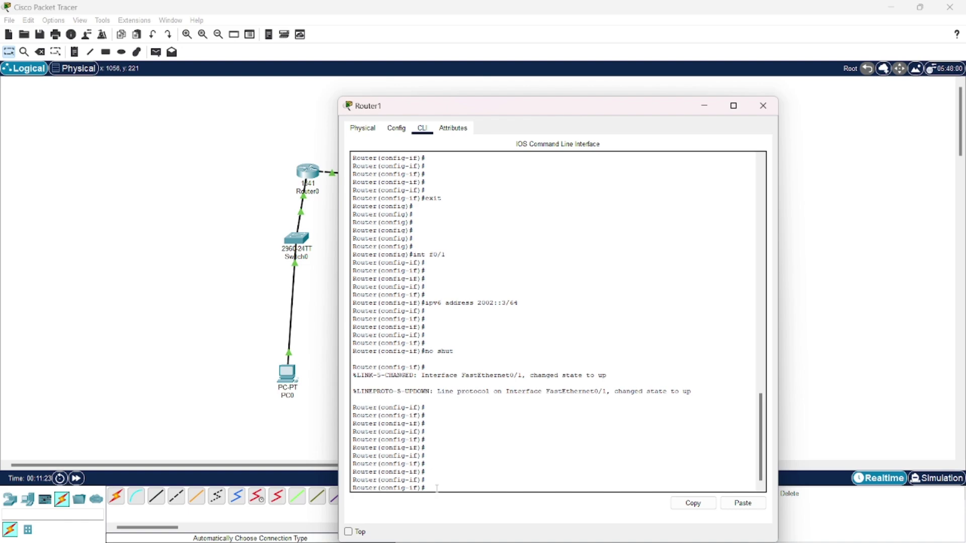
type("exit")
key("Return")
key("Return")
key("Return")
key("Return")
key("Return")
key("Return")
key("Return")
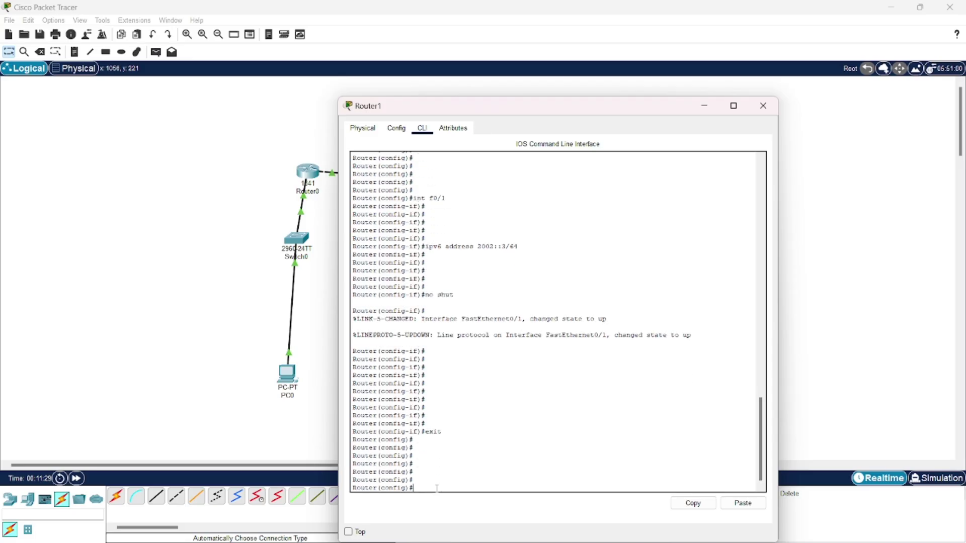
type("ipv6 route")
type("2000::/64")
type("2002::2")
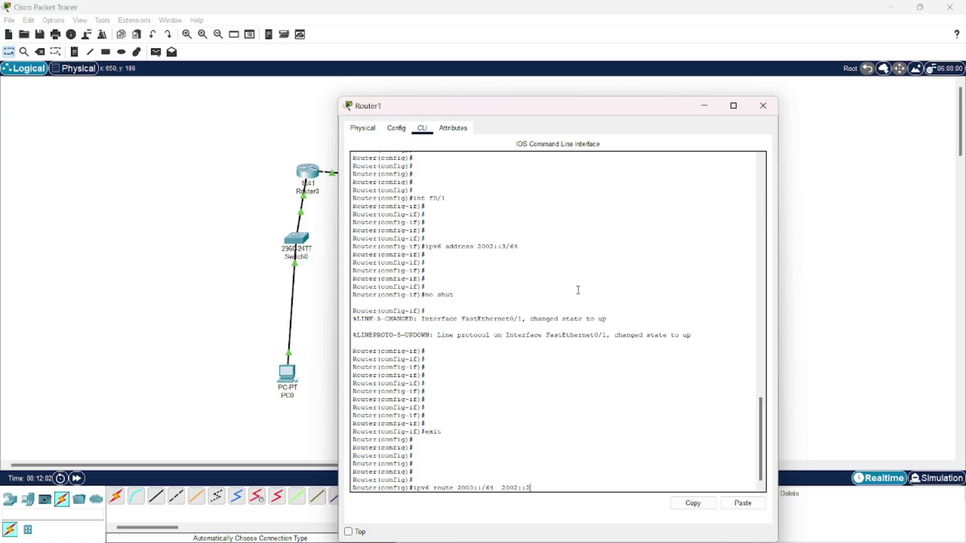
key("Return")
key("Return")
key("Return")
key("Return")
key("Return")
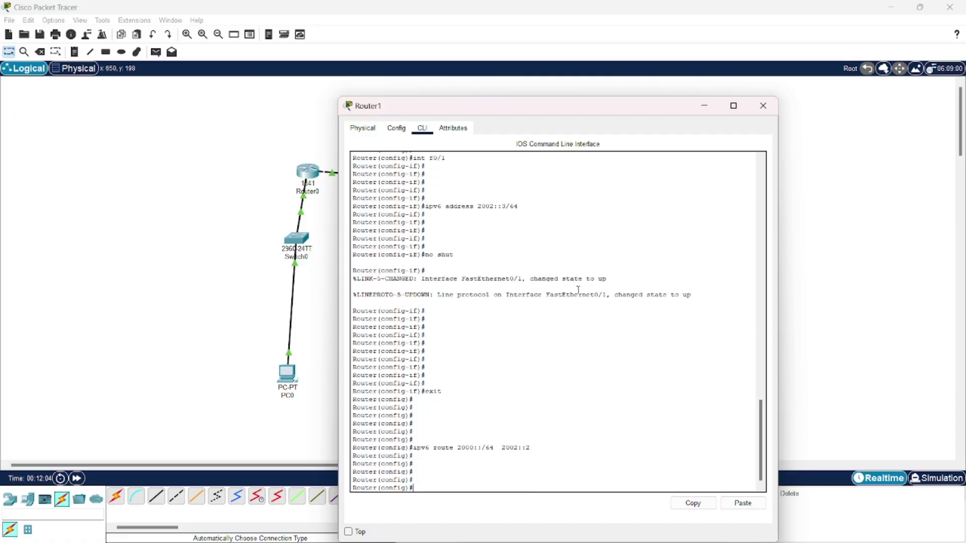
left_click(762, 105)
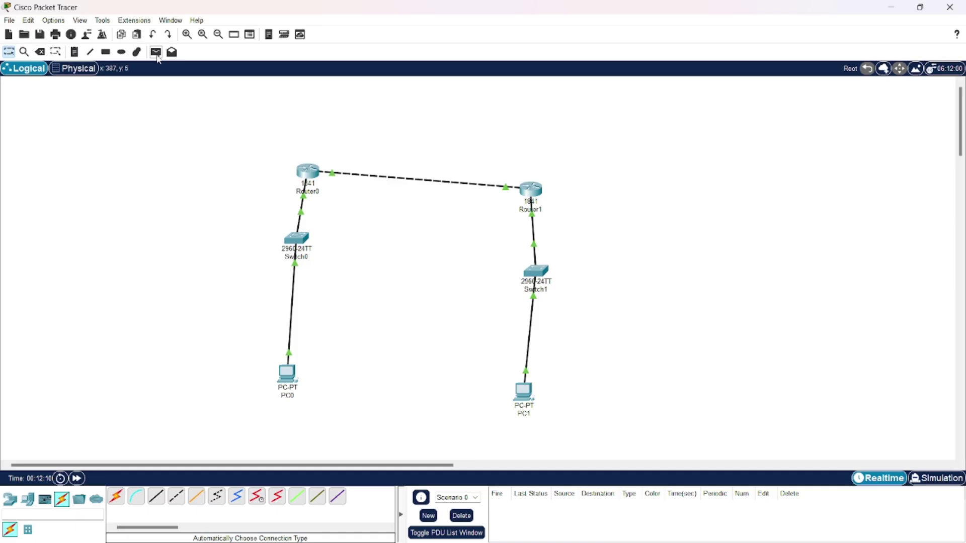
Step: Send a simple PDU from PC0 to PC1 and confirm its status is Successful
left_click(156, 53)
left_click(292, 376)
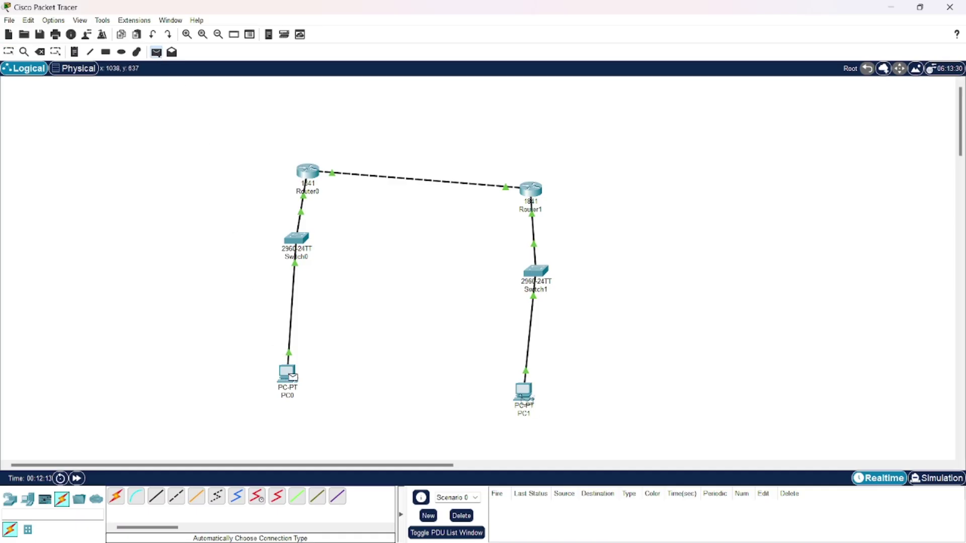
left_click(526, 395)
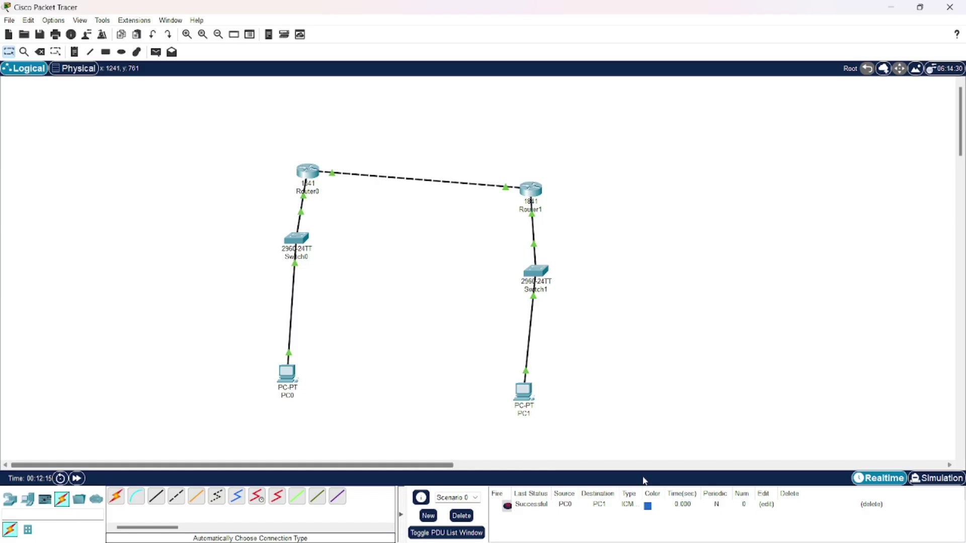